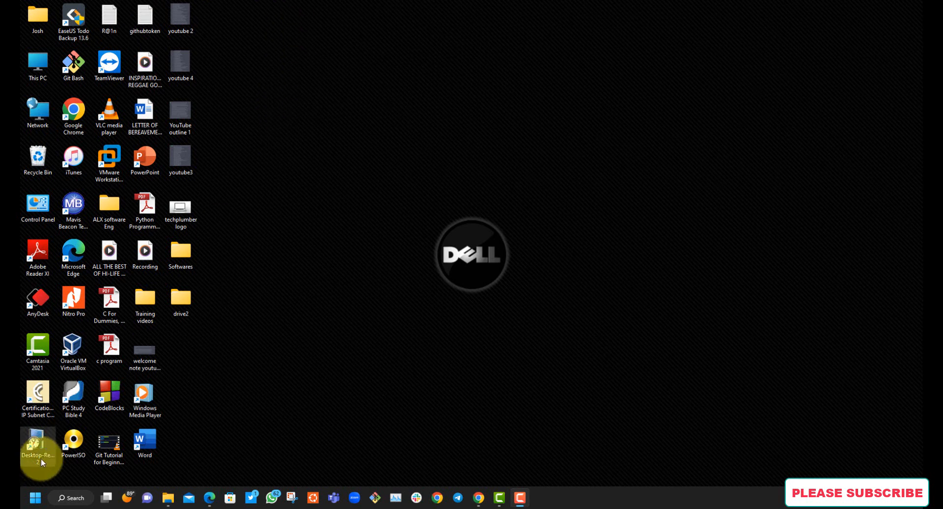
# Step: Launch PowerISO from the desktop and minimize its window
pyautogui.doubleClick(81, 438)
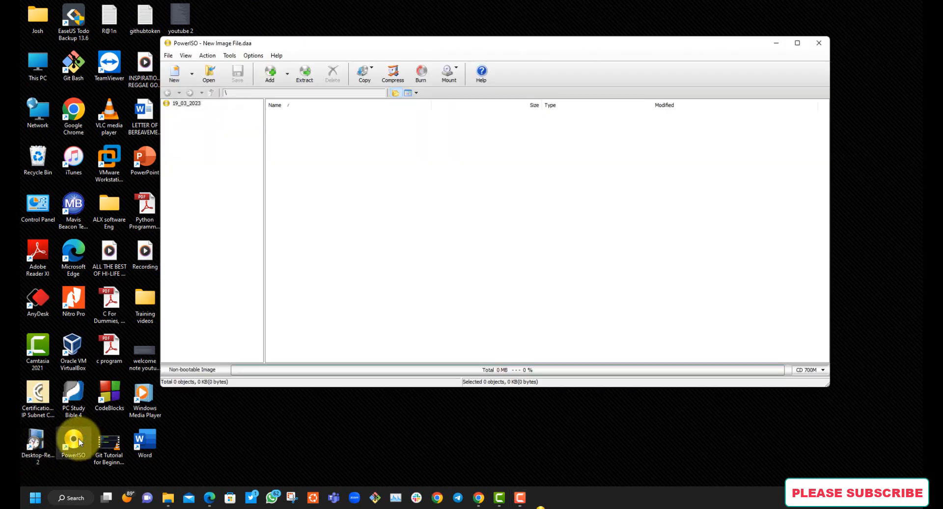
pyautogui.moveTo(288, 46); pyautogui.dragTo(275, 73)
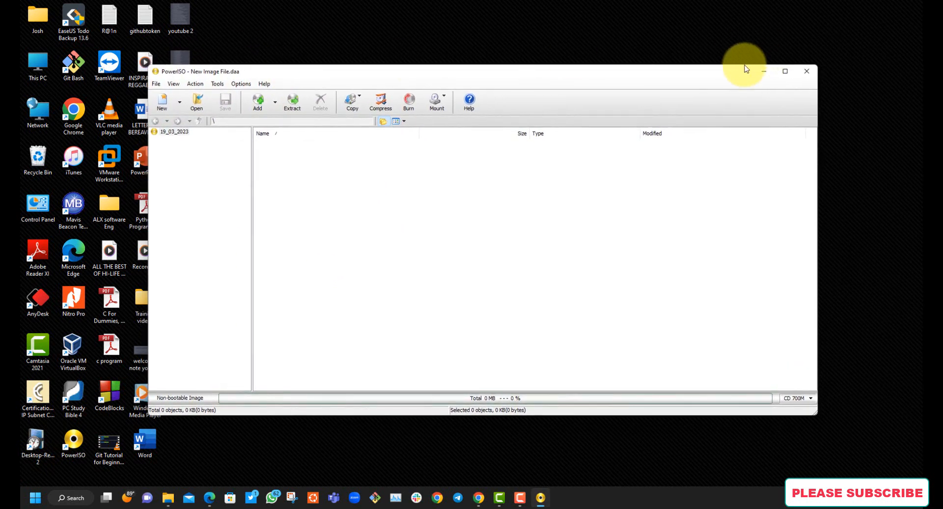
pyautogui.click(763, 72)
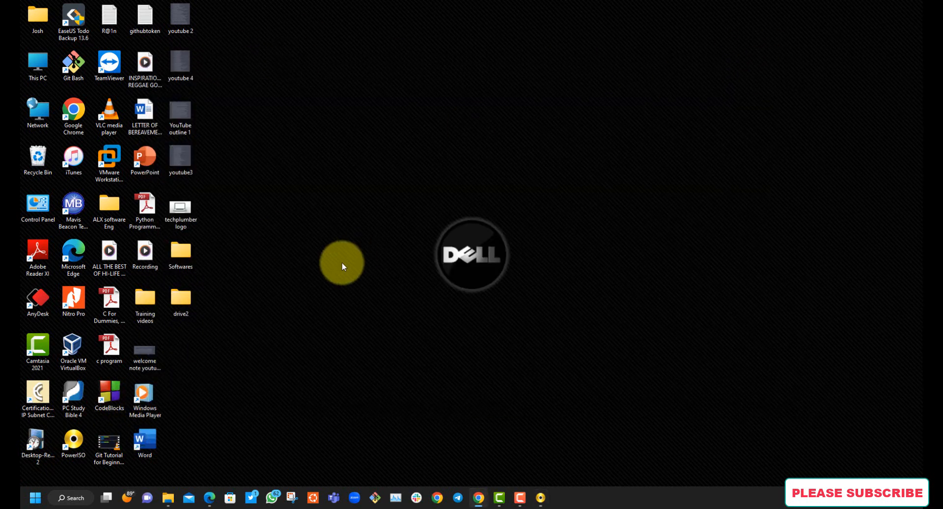
# Step: Switch to Microsoft Edge, go to poweriso.com and open the site's Download page
pyautogui.click(209, 497)
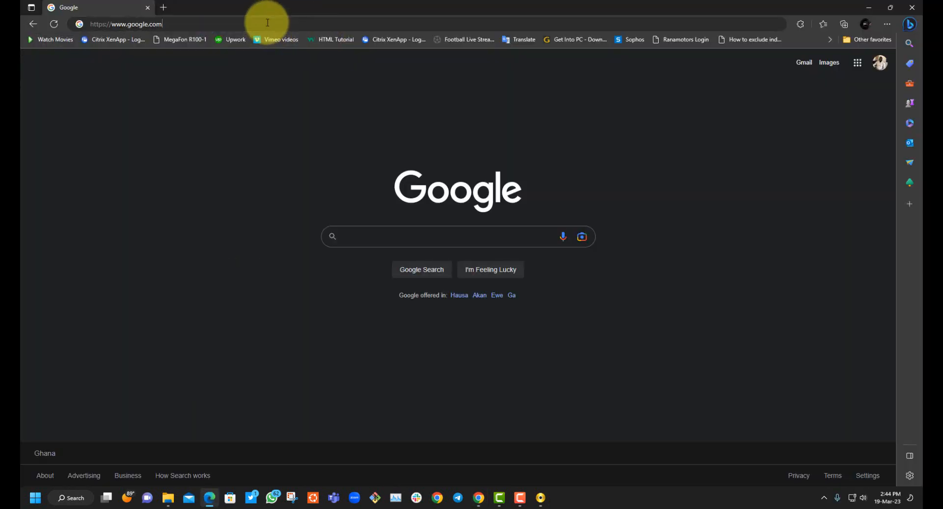
pyautogui.click(267, 22)
pyautogui.write('poweriso')
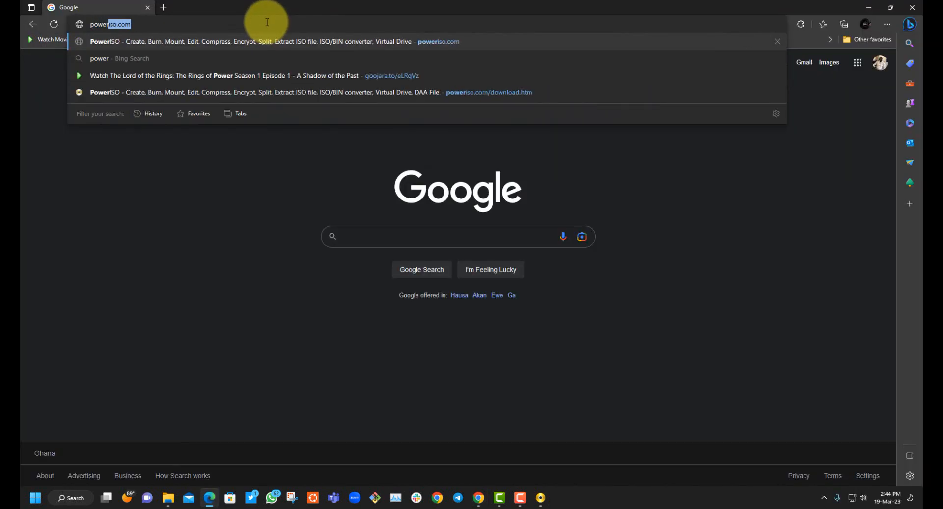
pyautogui.write('.com')
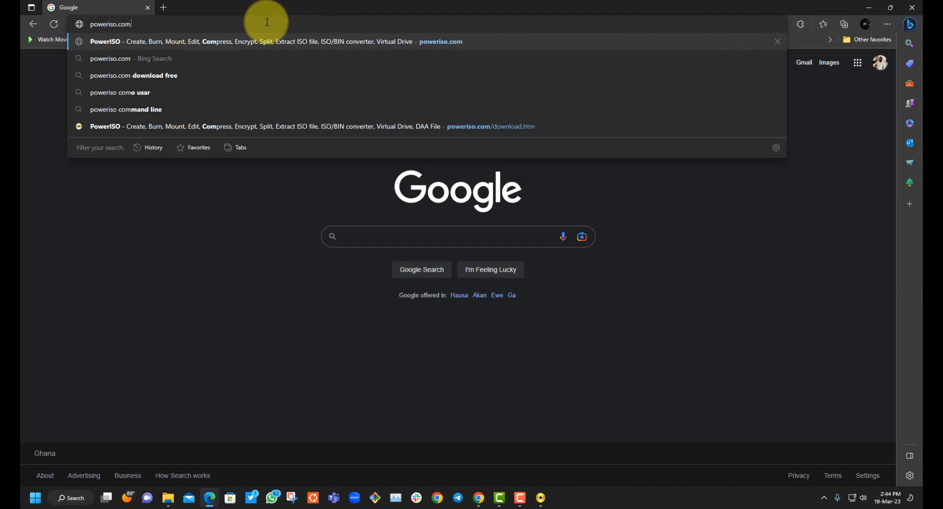
pyautogui.press('Return')
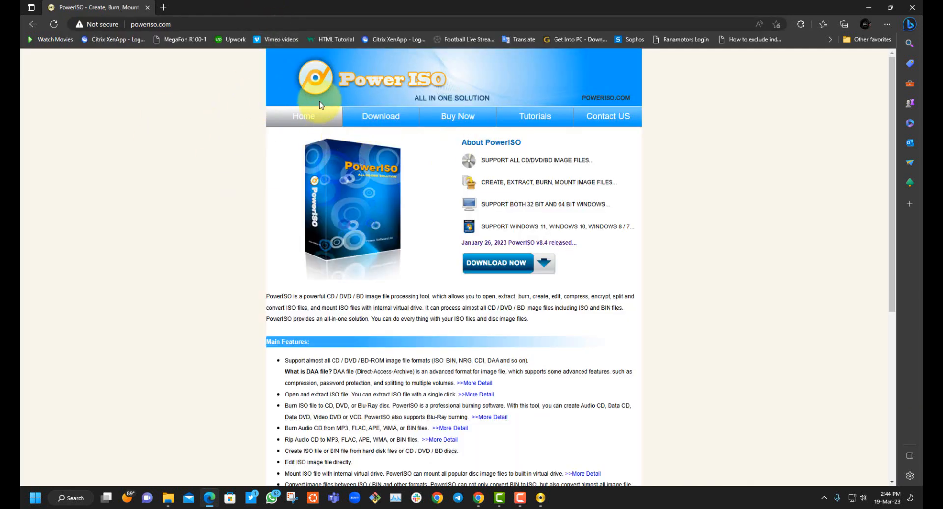
pyautogui.click(376, 123)
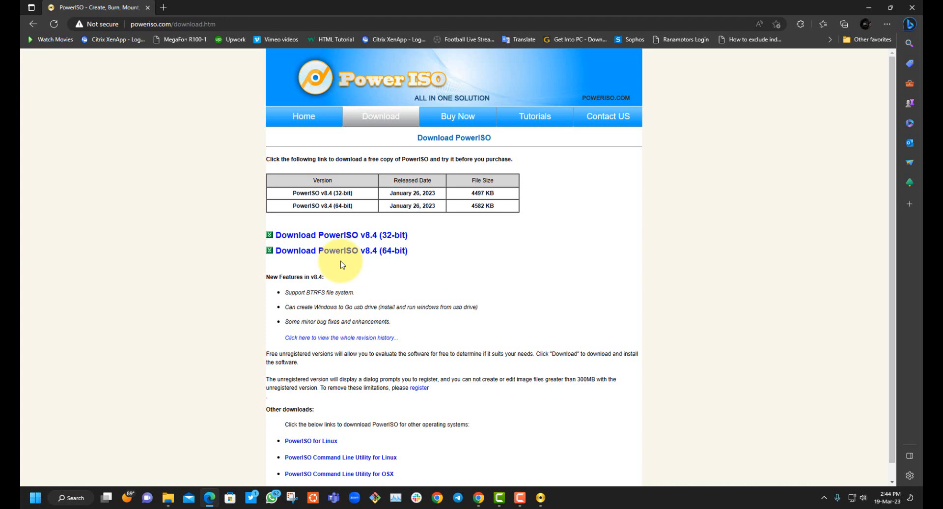
# Step: Start the PowerISO v8.4 (64-bit) download, cancel it and minimize the browser
pyautogui.click(300, 251)
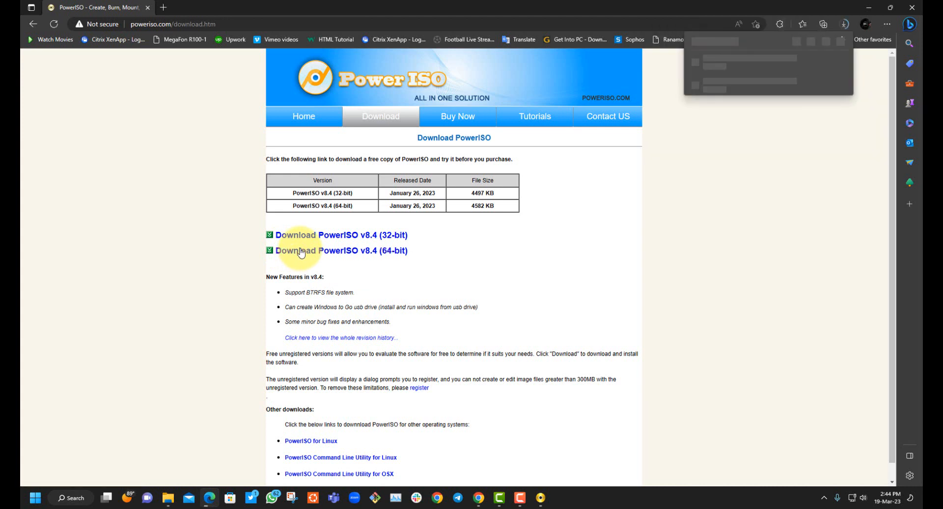
pyautogui.click(812, 61)
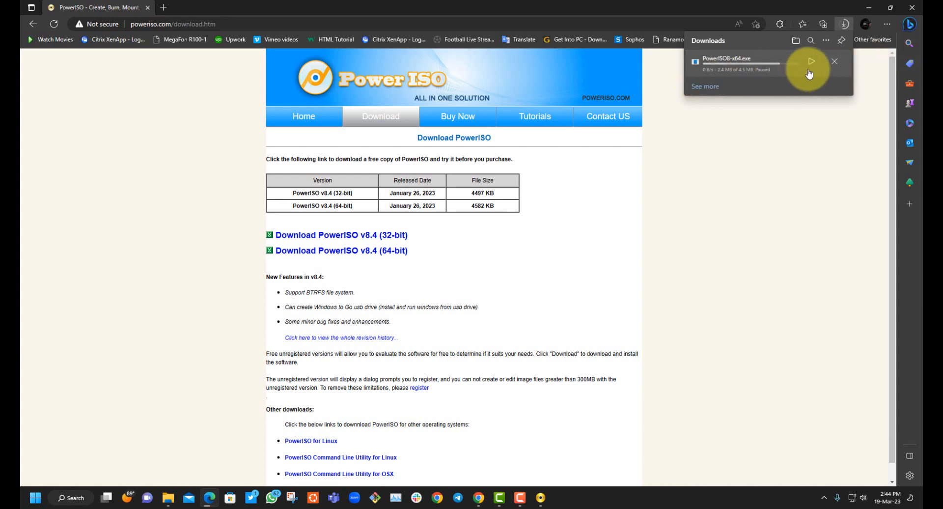
pyautogui.click(834, 61)
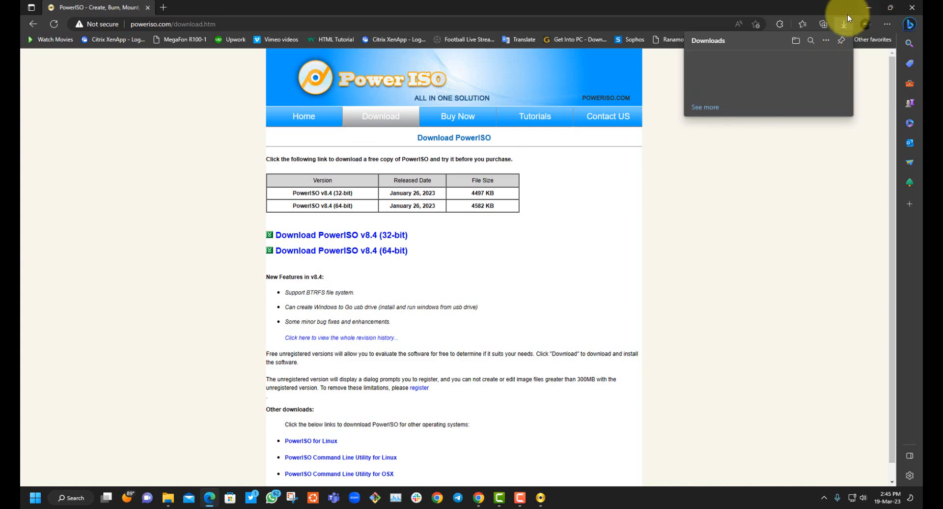
pyautogui.click(874, 7)
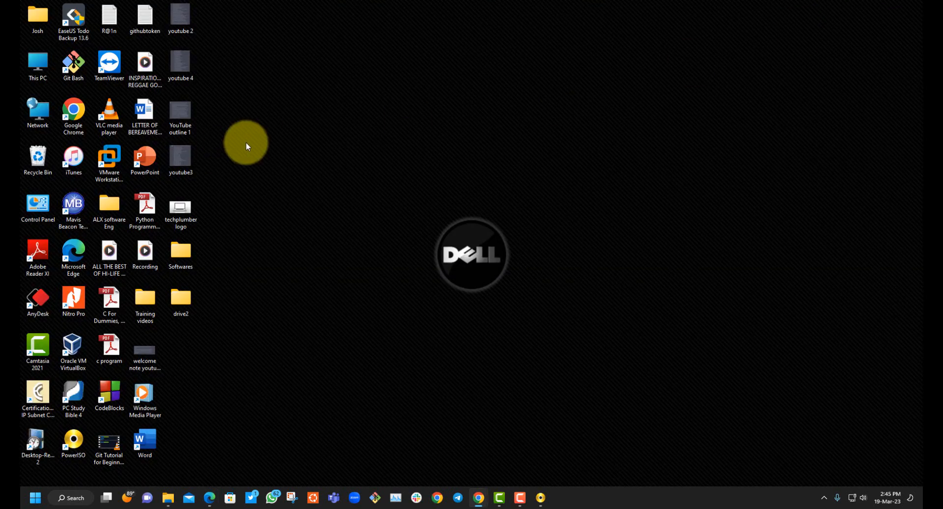
pyautogui.rightClick(336, 112)
pyautogui.click(361, 151)
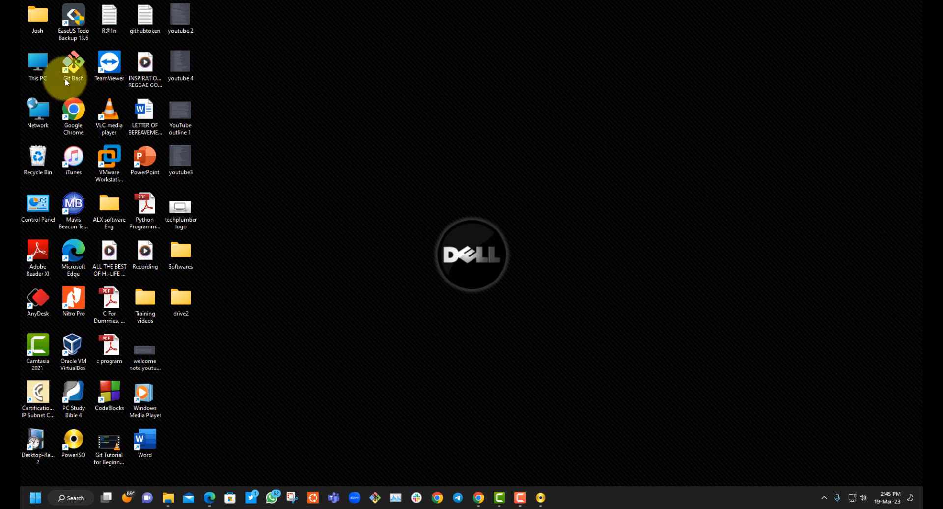
# Step: Open This PC, check the free space and total size of USB Drive (G:), and minimize the window
pyautogui.doubleClick(33, 60)
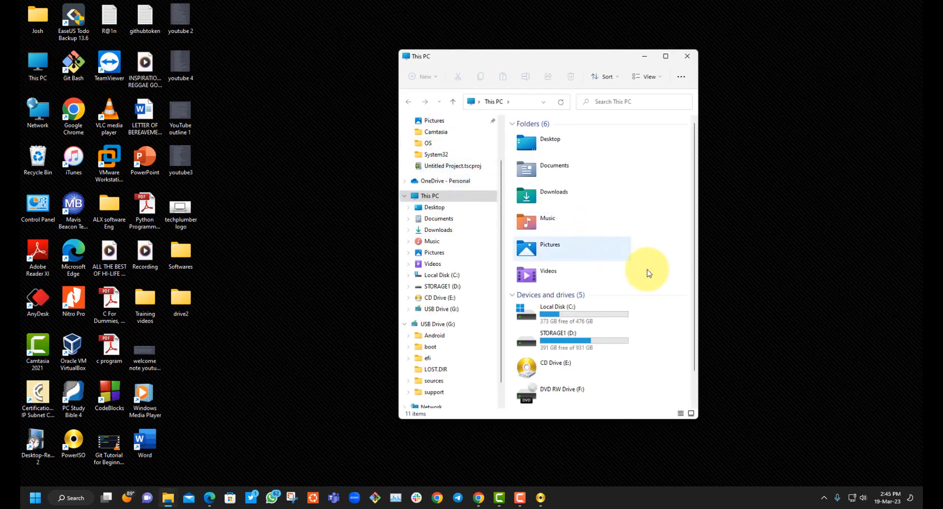
pyautogui.scroll(-2, 689, 361)
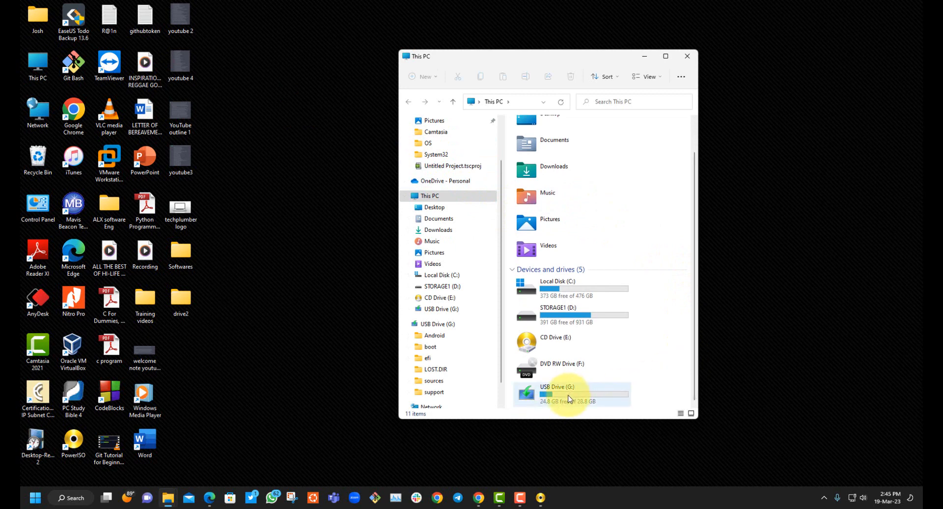
pyautogui.moveTo(569, 399)
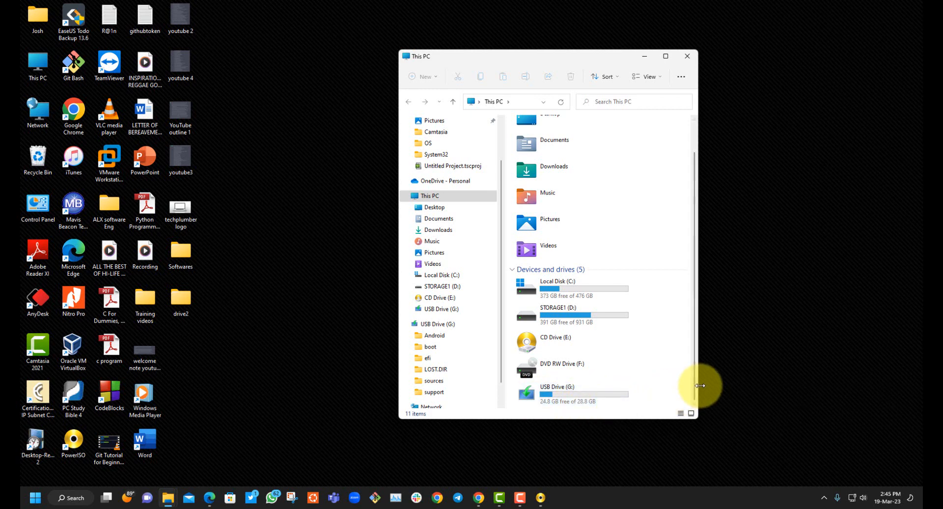
pyautogui.moveTo(697, 385); pyautogui.dragTo(748, 385)
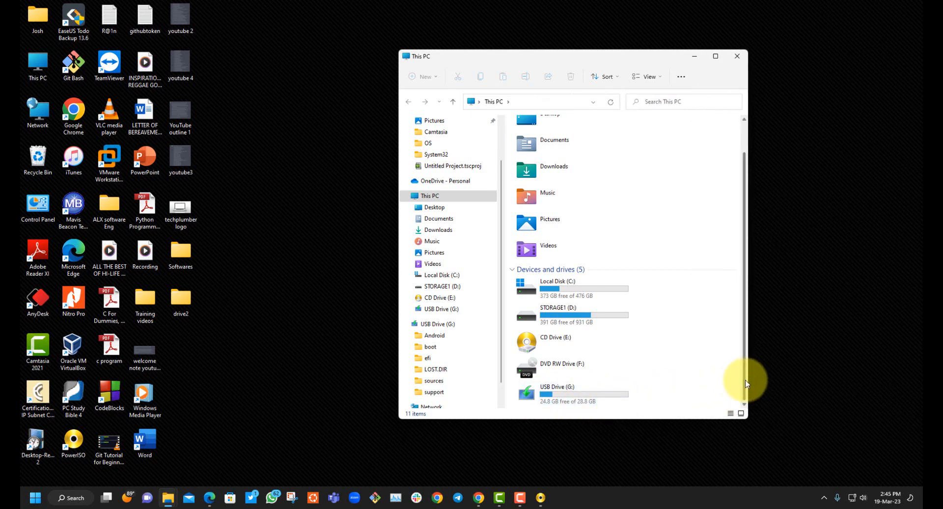
pyautogui.moveTo(563, 393)
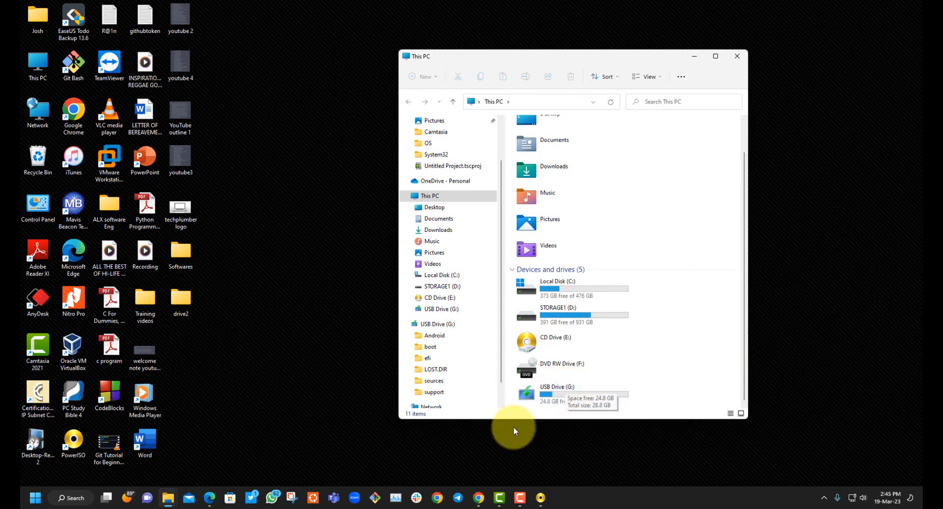
pyautogui.click(74, 439)
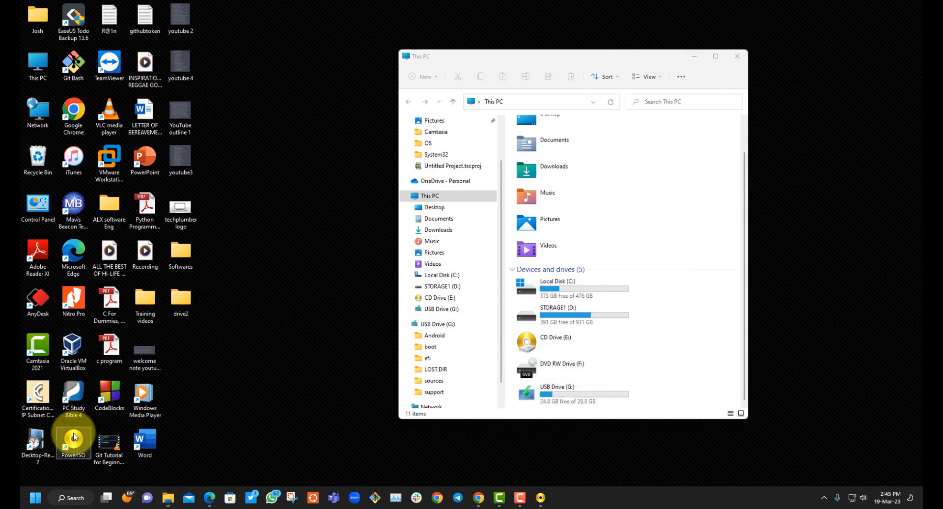
pyautogui.click(696, 57)
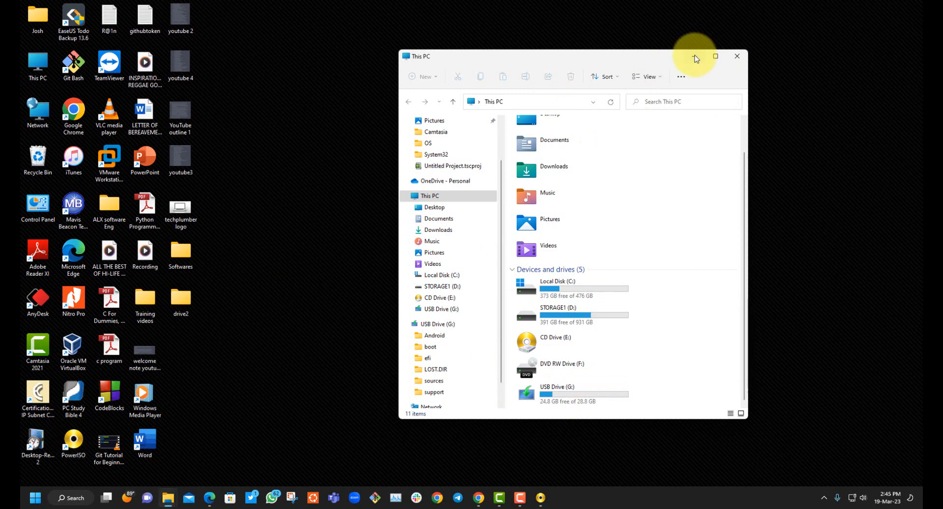
pyautogui.rightClick(378, 93)
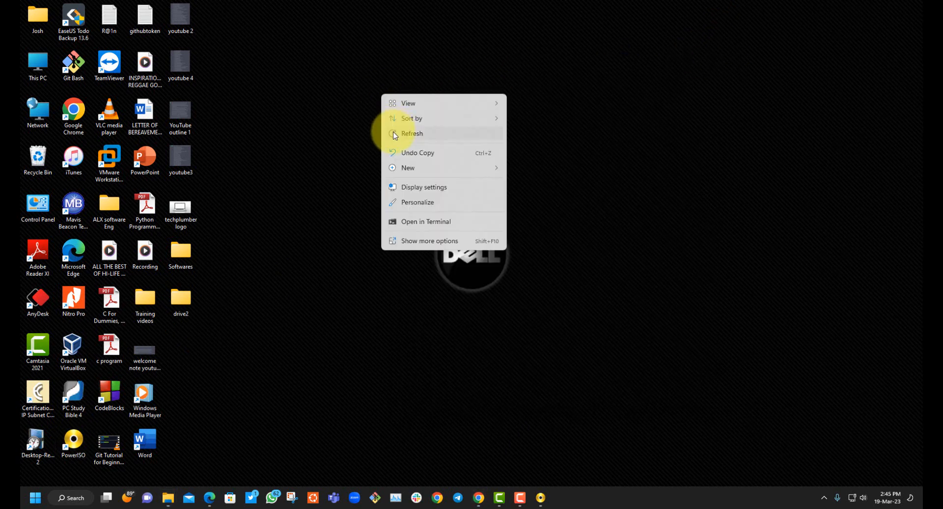
pyautogui.click(374, 132)
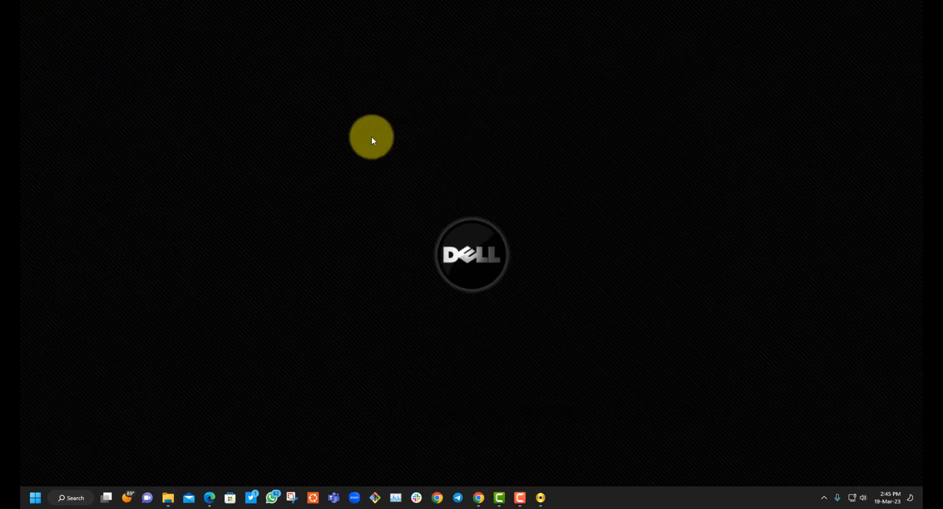
pyautogui.rightClick(321, 116)
pyautogui.click(341, 155)
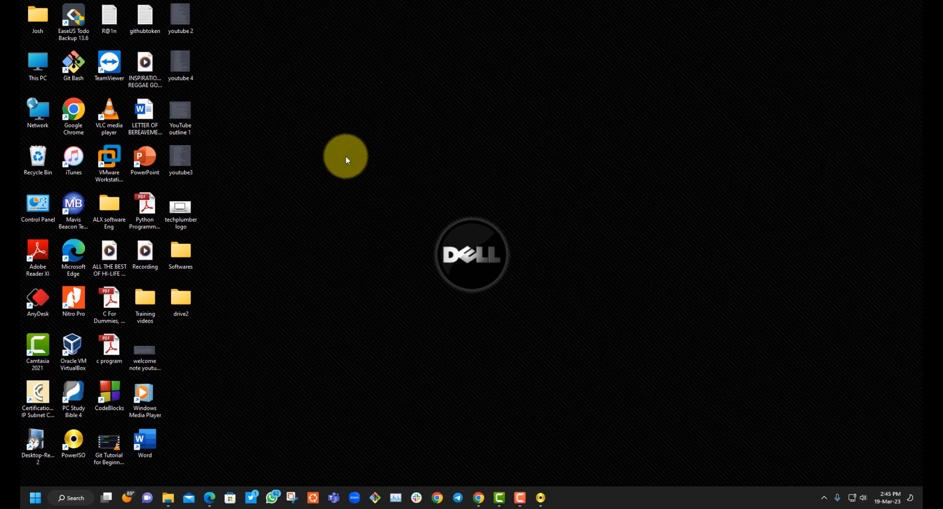
# Step: Switch back to Microsoft Edge, open Google and search for "index of windows 10"
pyautogui.click(222, 489)
pyautogui.click(228, 19)
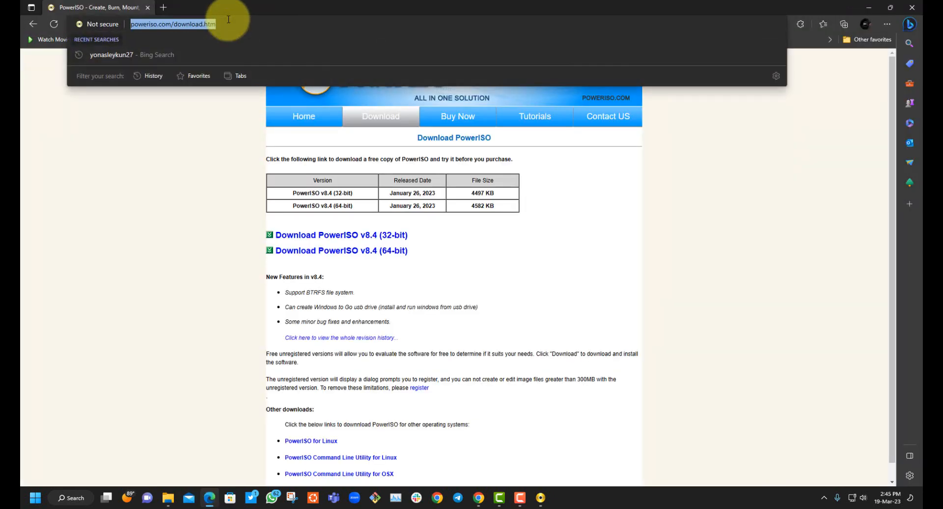
pyautogui.write('google')
pyautogui.press('Return')
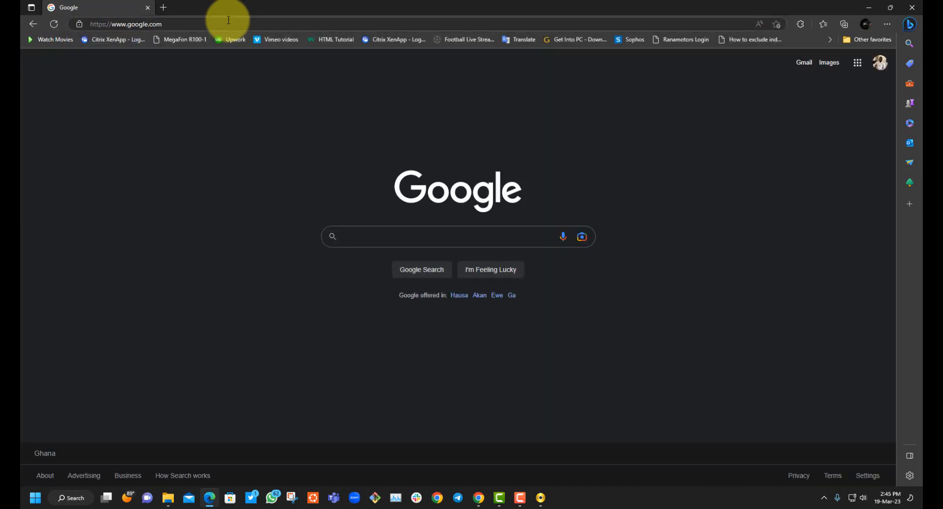
pyautogui.click(433, 237)
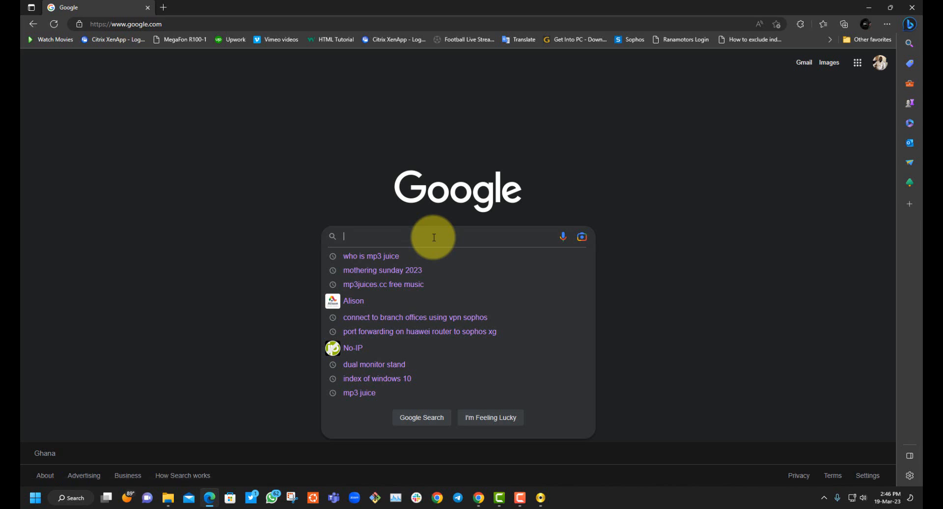
pyautogui.write('index of')
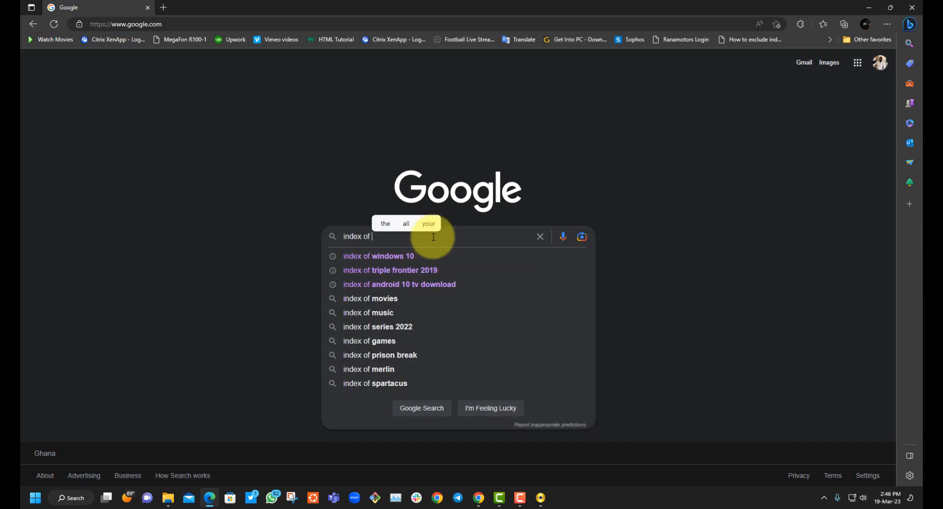
pyautogui.click(408, 255)
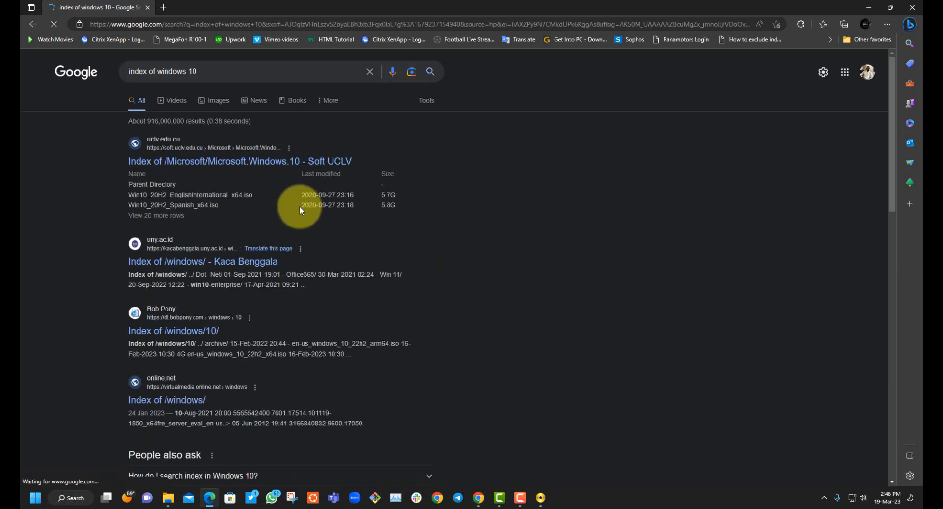
# Step: Open the Soft UCLV "Index of /Microsoft/Microsoft.Windows.10" result in a new tab and view its list of ISO files
pyautogui.rightClick(200, 168)
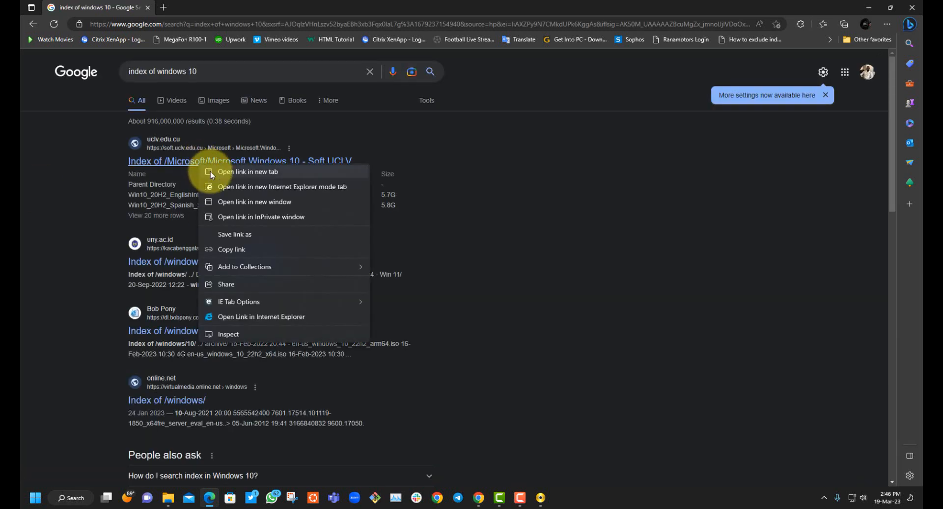
pyautogui.click(212, 172)
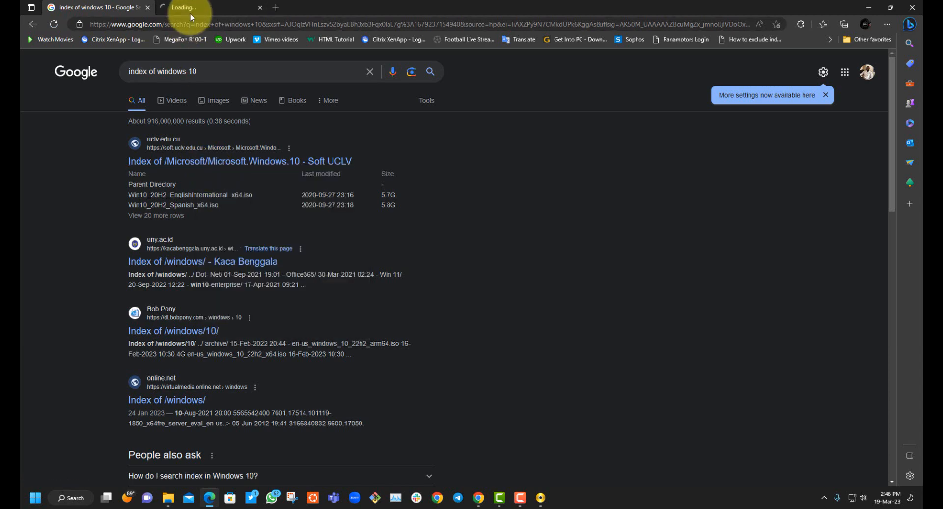
pyautogui.moveTo(196, 6)
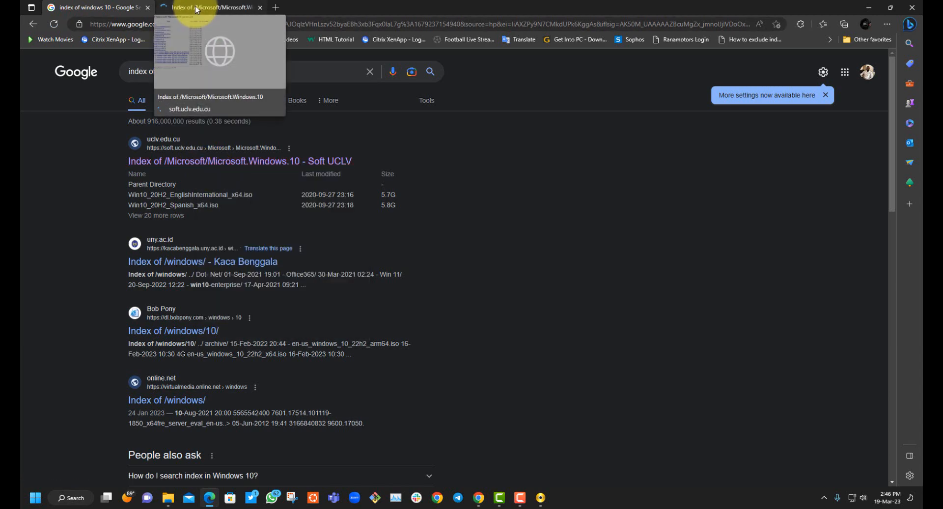
pyautogui.click(196, 7)
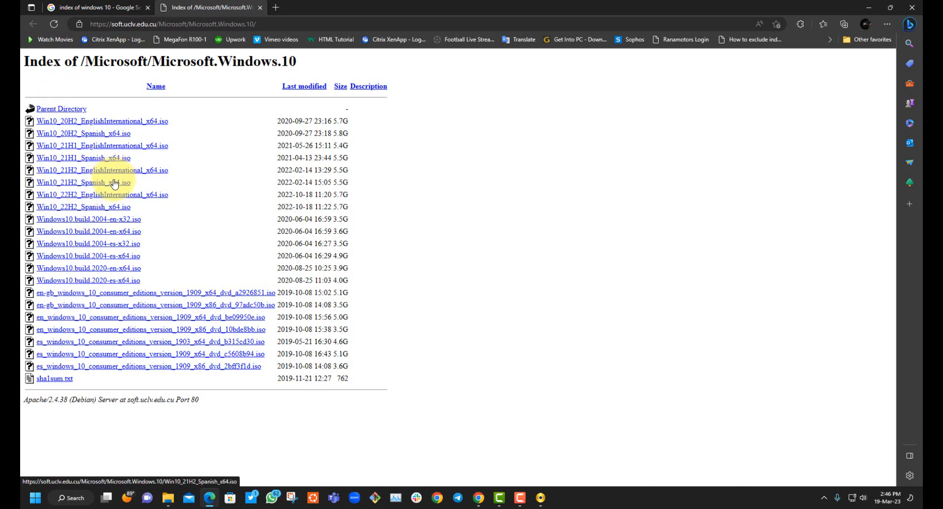
# Step: Return to the Google results, shorten the query to "index of windows" to see its suggestions, and minimize the browser
pyautogui.click(103, 7)
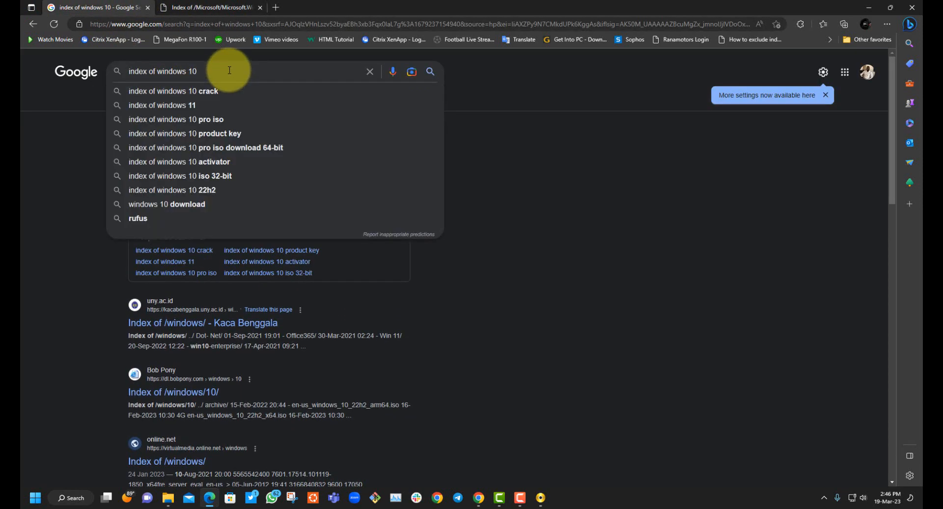
pyautogui.press('BackSpace')
pyautogui.press('BackSpace')
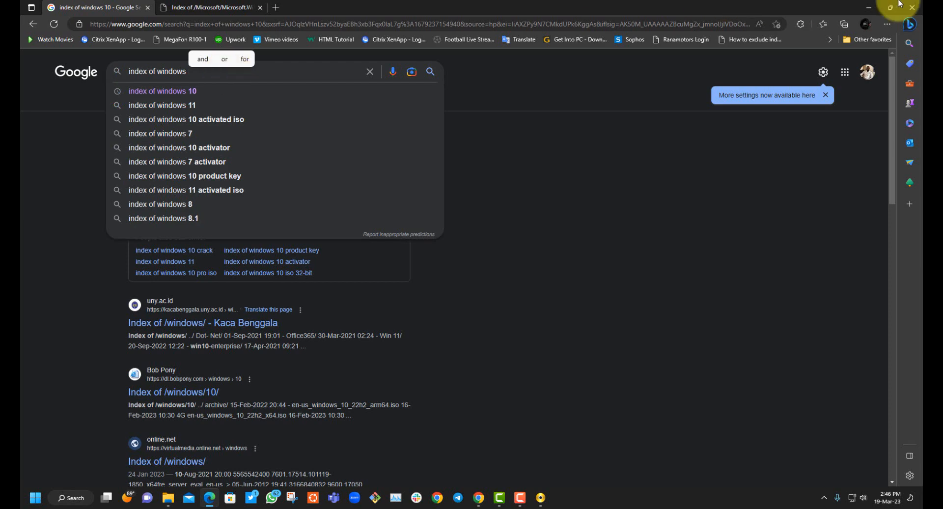
pyautogui.click(868, 7)
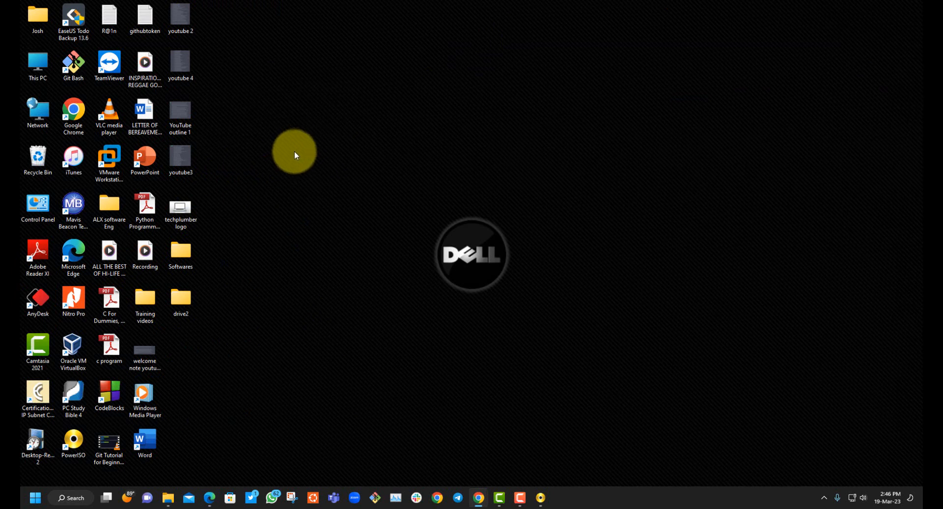
# Step: Run PowerISO as administrator from its desktop shortcut
pyautogui.rightClick(74, 440)
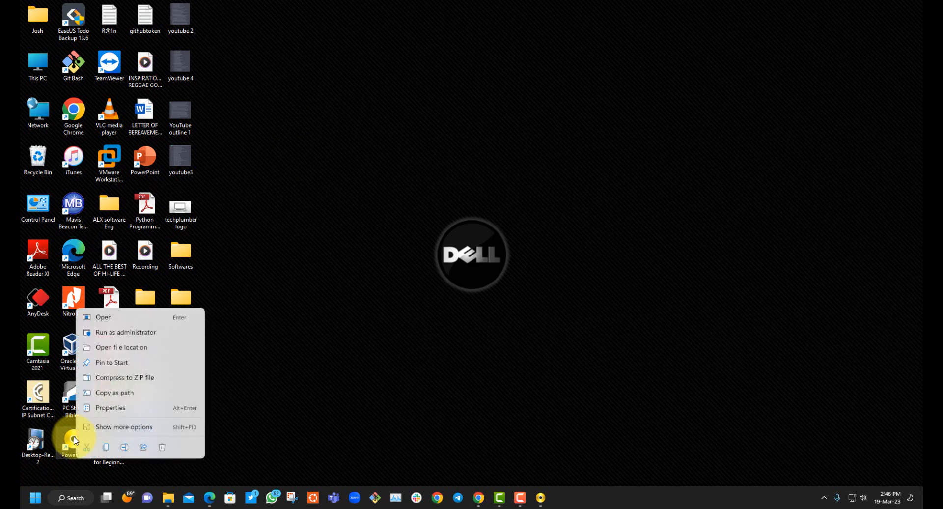
pyautogui.click(126, 333)
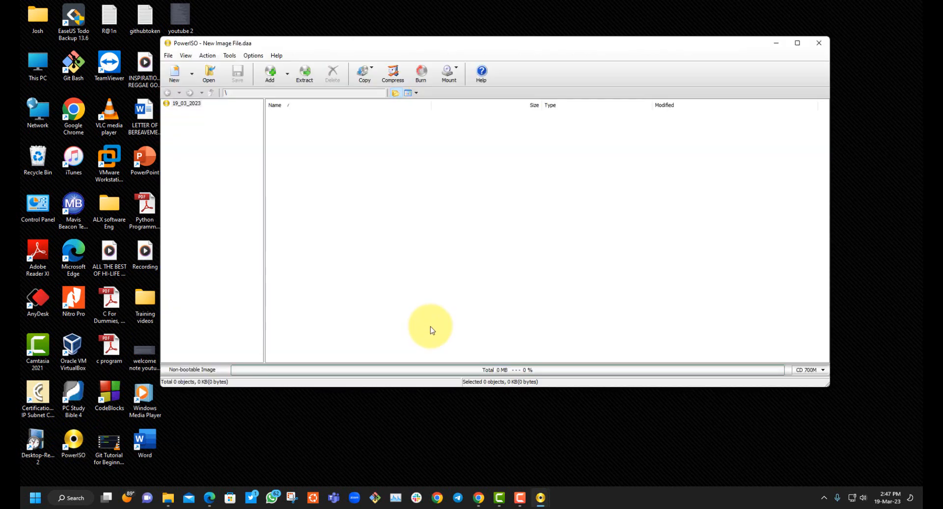
# Step: Find PowerISO in the list of all installed apps, view its run-as-administrator option, and return to the PowerISO window
pyautogui.click(35, 498)
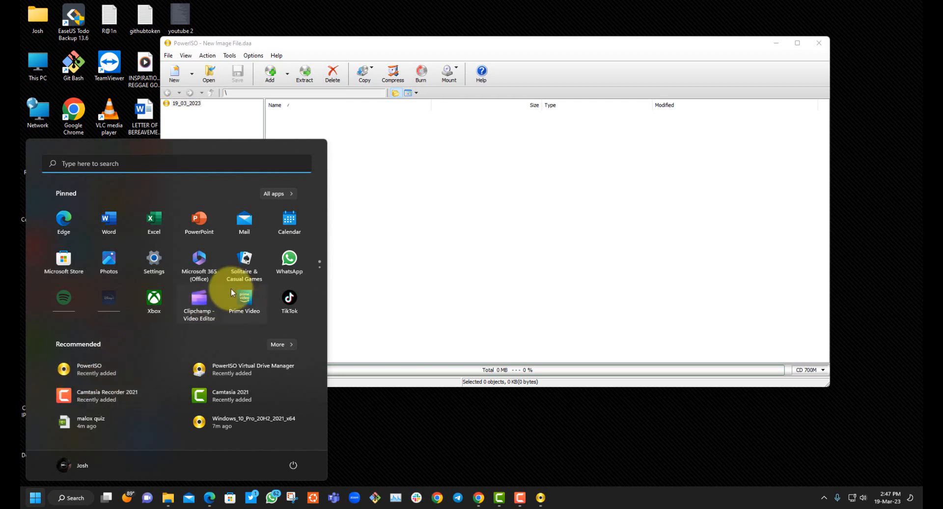
pyautogui.click(270, 194)
pyautogui.scroll(-5, 137, 259)
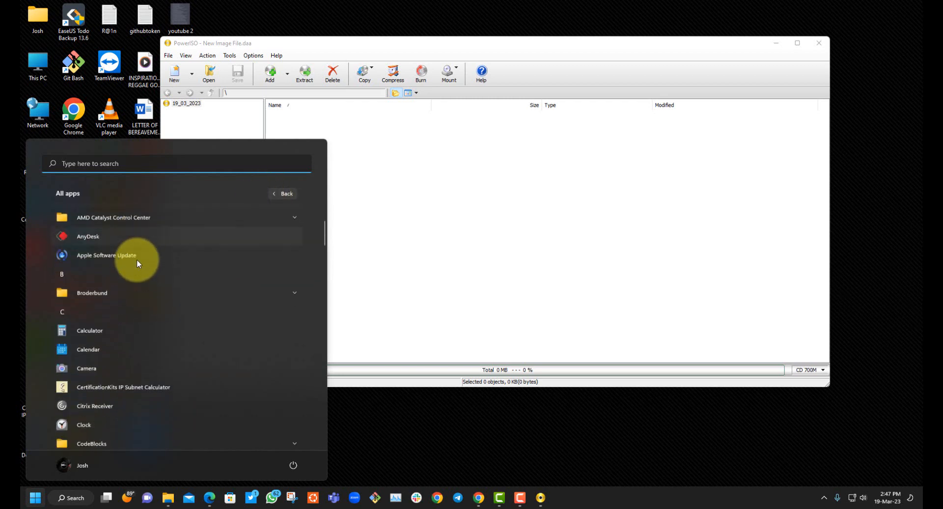
pyautogui.scroll(-8, 132, 278)
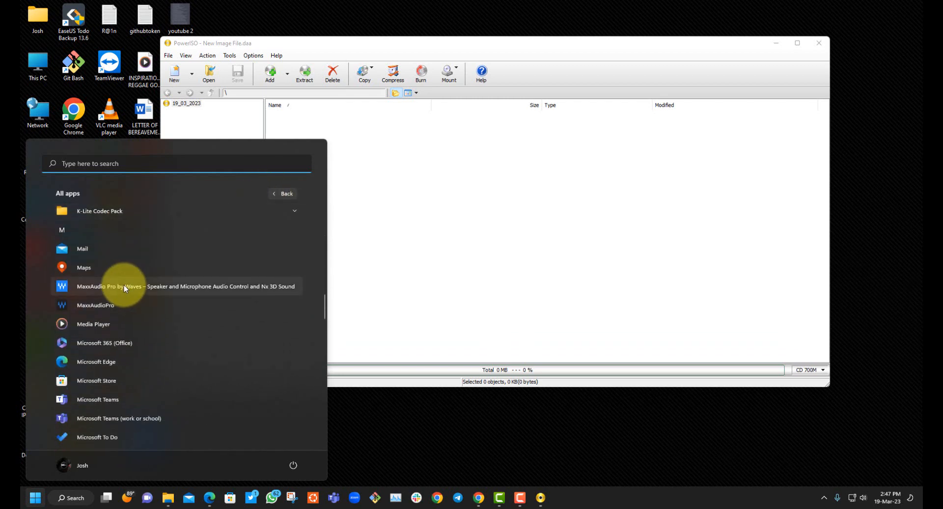
pyautogui.scroll(-6, 122, 285)
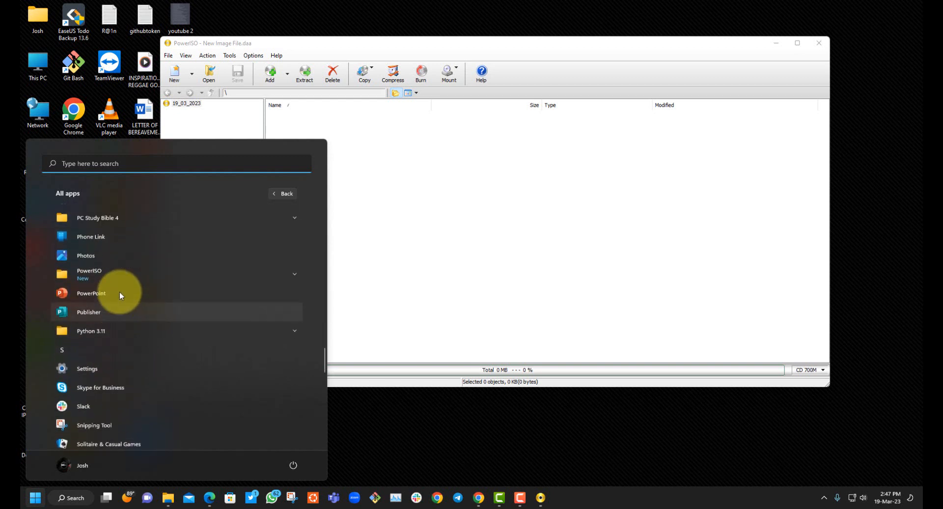
pyautogui.click(104, 297)
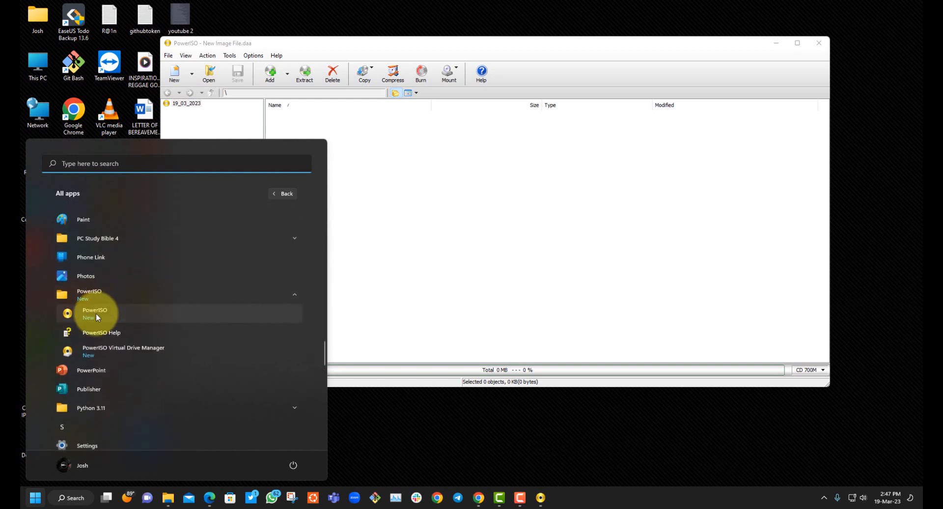
pyautogui.rightClick(96, 313)
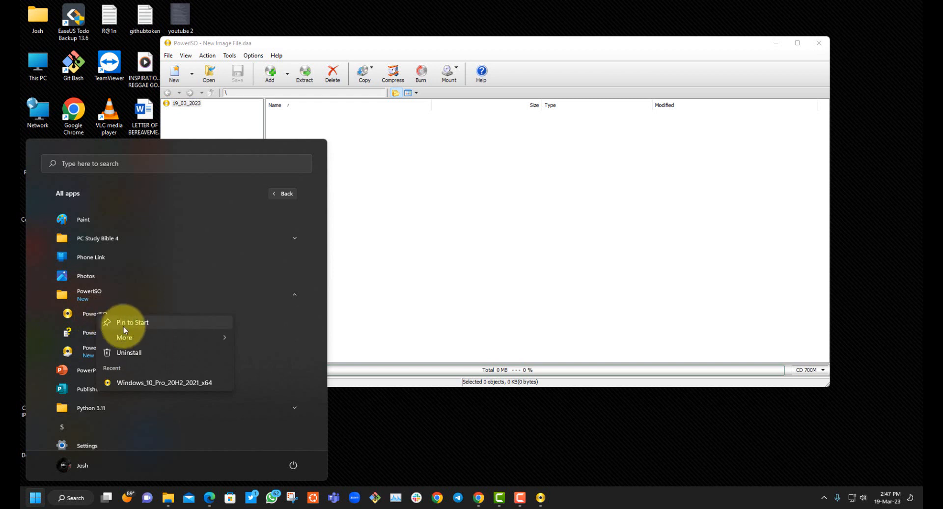
pyautogui.moveTo(121, 335)
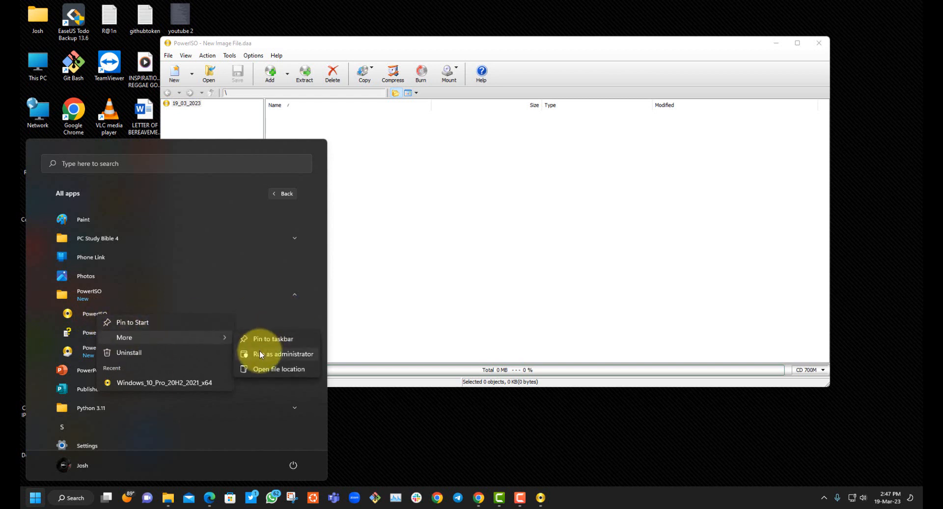
pyautogui.click(444, 221)
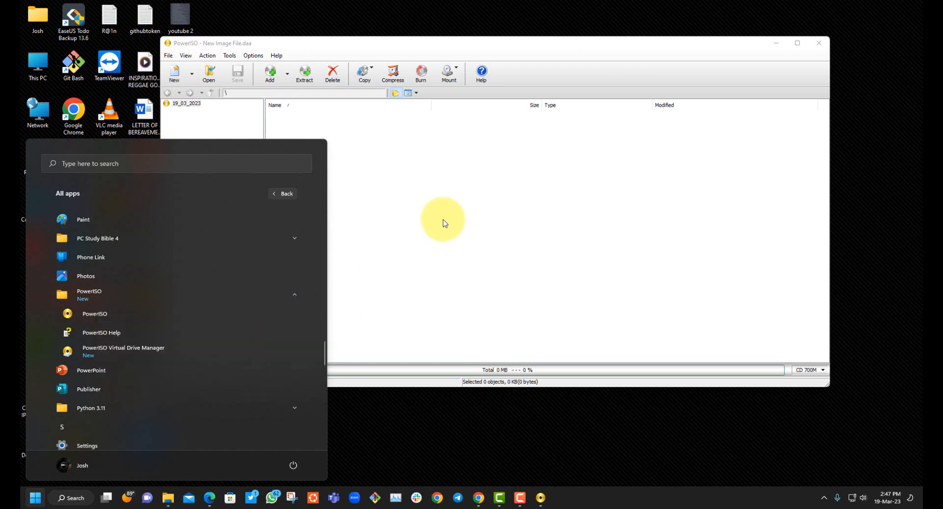
pyautogui.click(386, 168)
pyautogui.moveTo(344, 40); pyautogui.dragTo(347, 40)
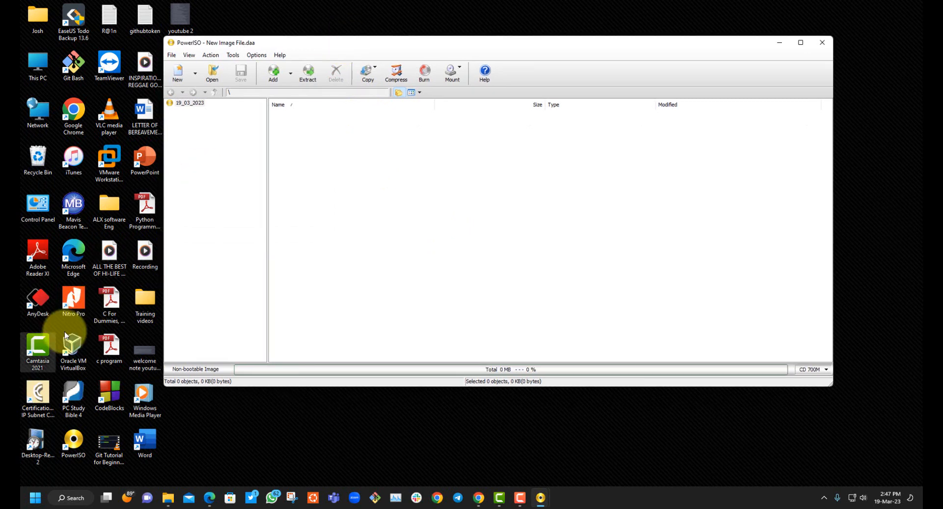
# Step: View the launch options of the PowerISO desktop shortcut and dismiss them without choosing one
pyautogui.rightClick(67, 441)
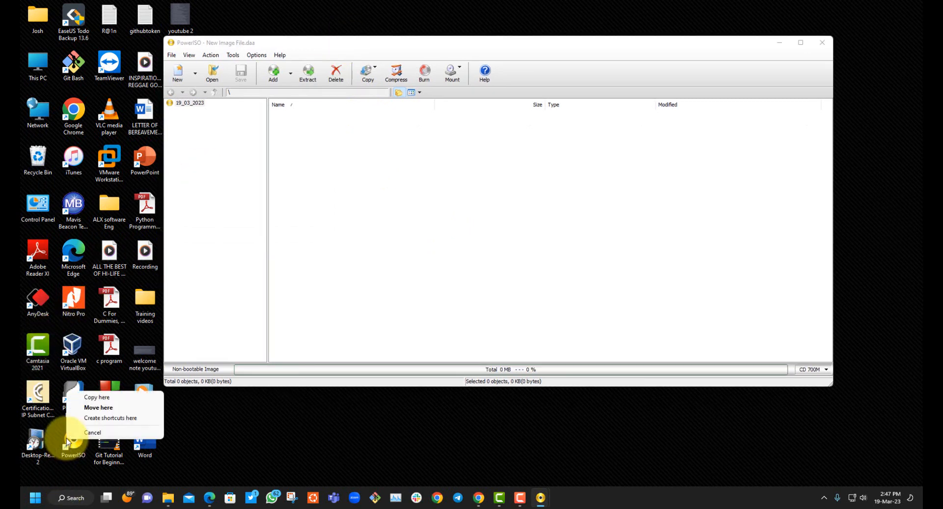
pyautogui.click(67, 441)
pyautogui.rightClick(67, 438)
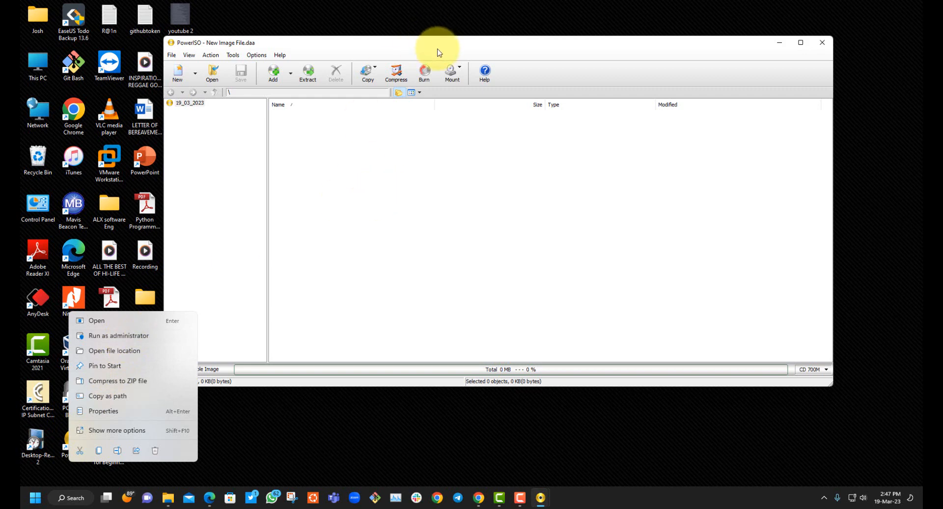
pyautogui.click(325, 399)
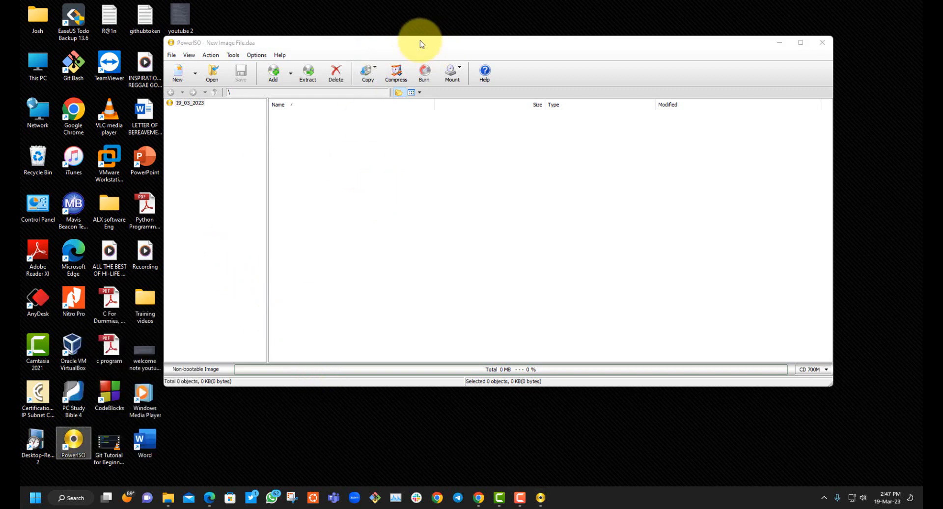
# Step: Reposition the PowerISO window and open the Create Bootable USB Drive tool
pyautogui.moveTo(379, 60)
pyautogui.mouseDown()
pyautogui.moveTo(385, 46)
pyautogui.moveTo(372, 53)
pyautogui.mouseUp()
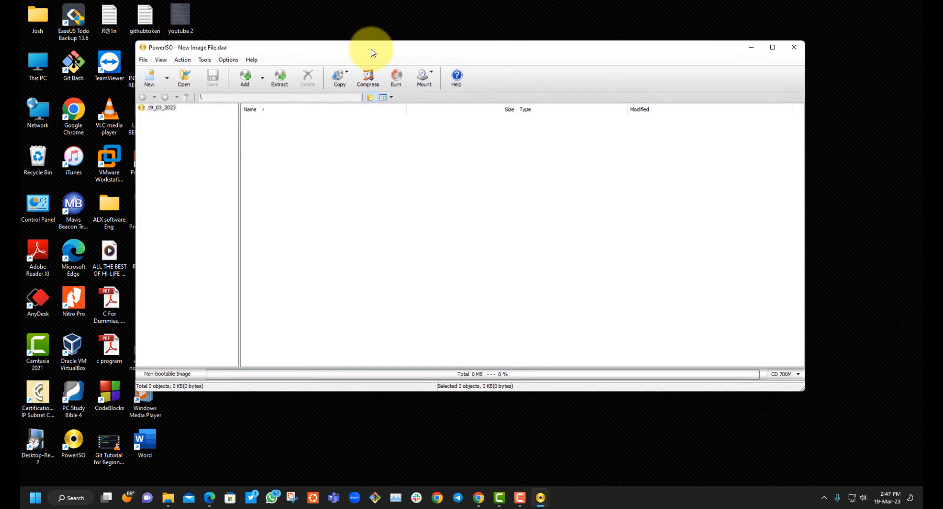
pyautogui.click(205, 59)
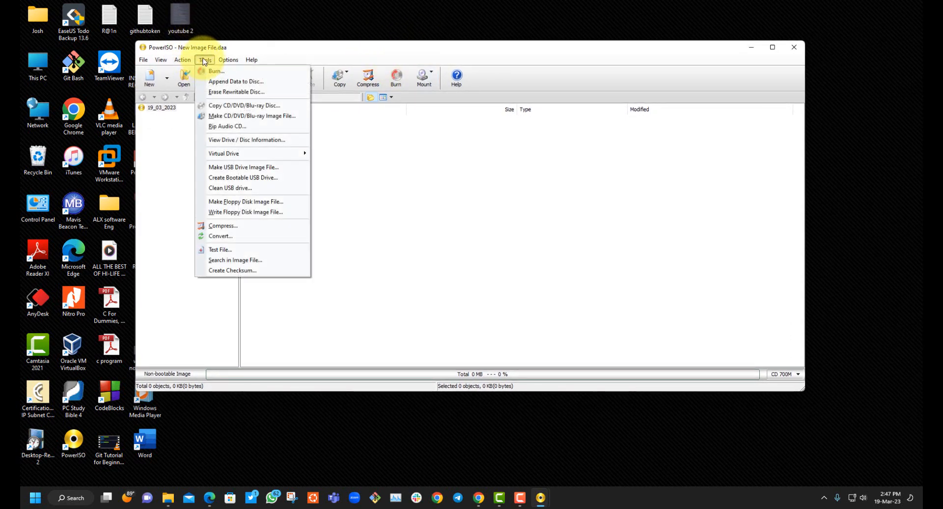
pyautogui.click(213, 178)
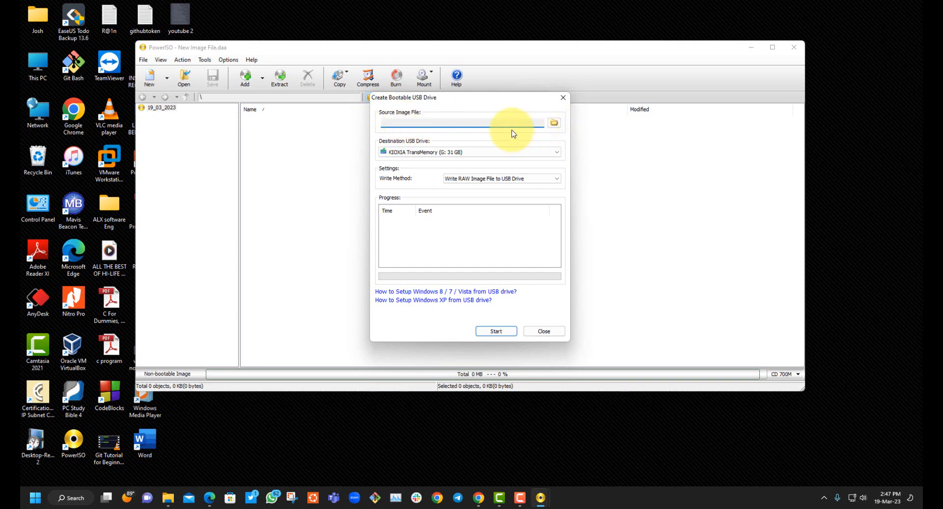
pyautogui.click(554, 123)
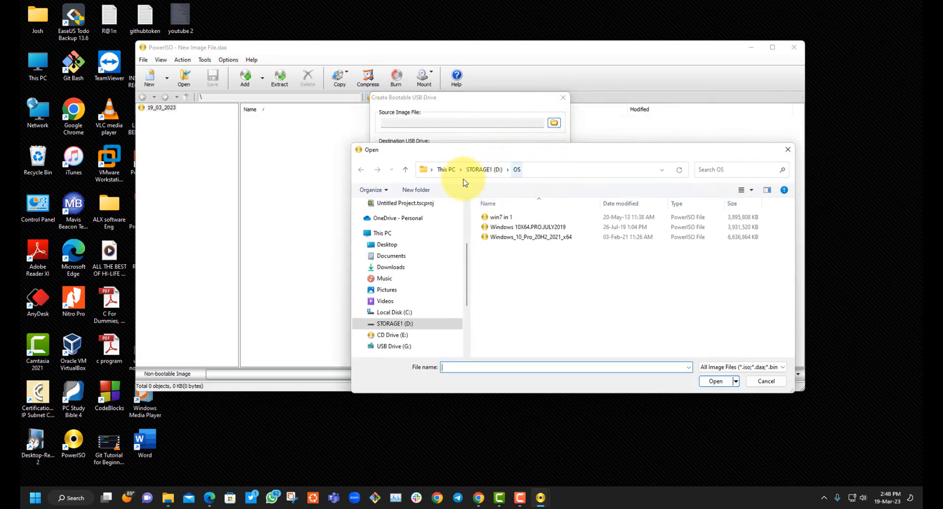
pyautogui.moveTo(543, 148); pyautogui.dragTo(484, 140)
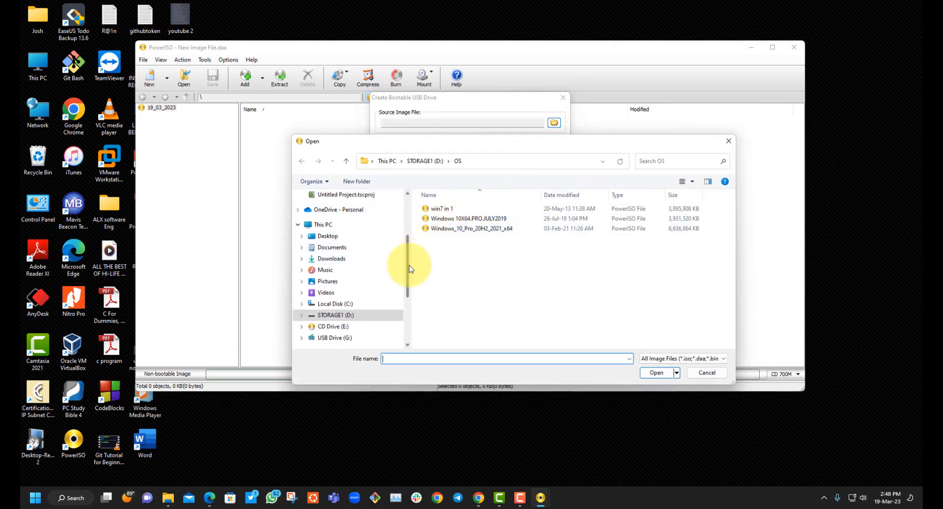
pyautogui.click(334, 248)
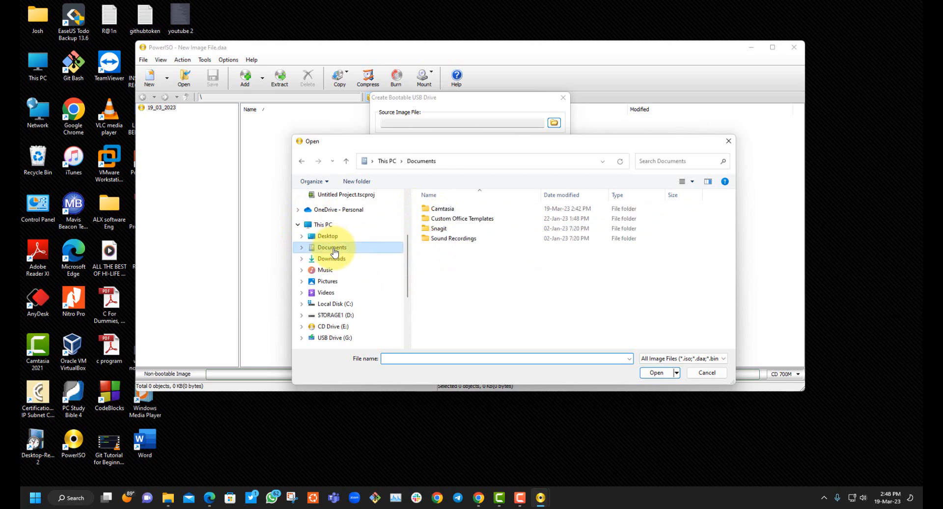
pyautogui.click(333, 262)
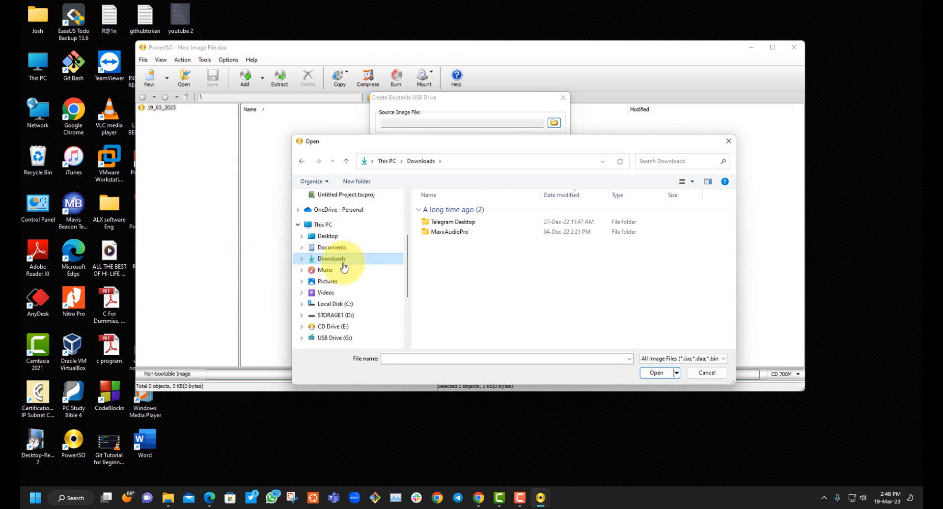
pyautogui.moveTo(409, 148); pyautogui.dragTo(390, 138)
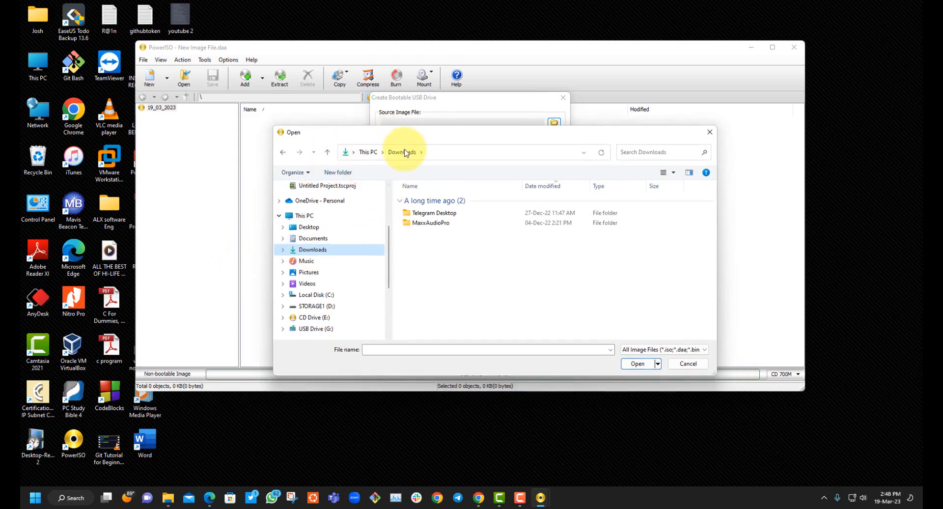
pyautogui.click(687, 364)
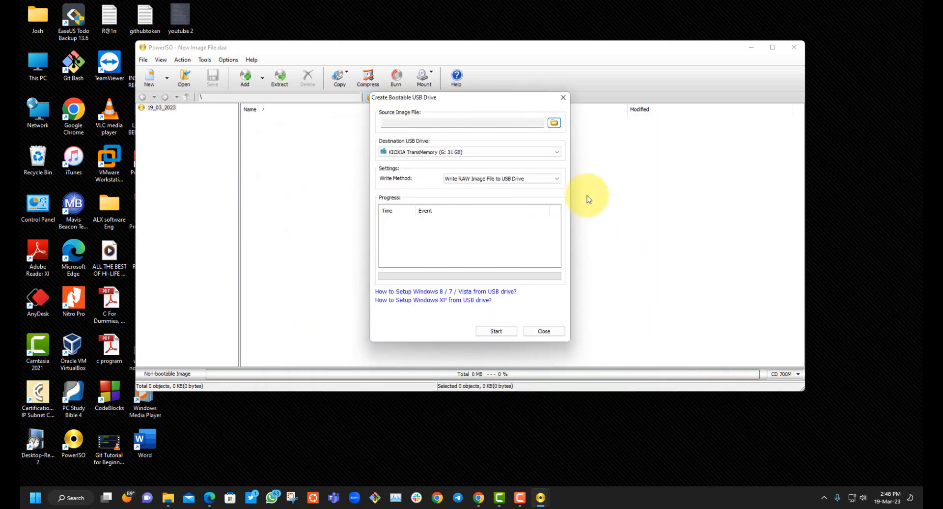
# Step: Load Windows 10X64.PRO.JULY2019 from the OS folder on STORAGE1 (D:) as the source image file
pyautogui.click(554, 123)
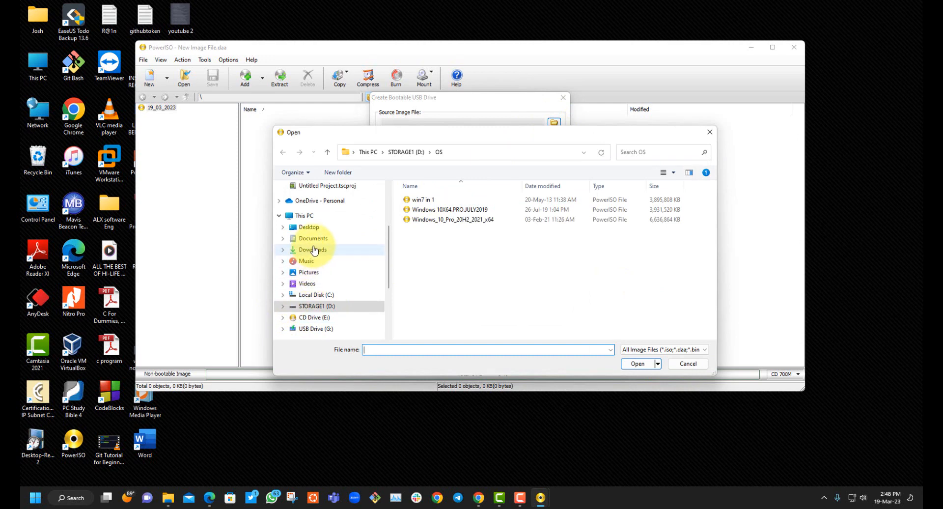
pyautogui.click(311, 252)
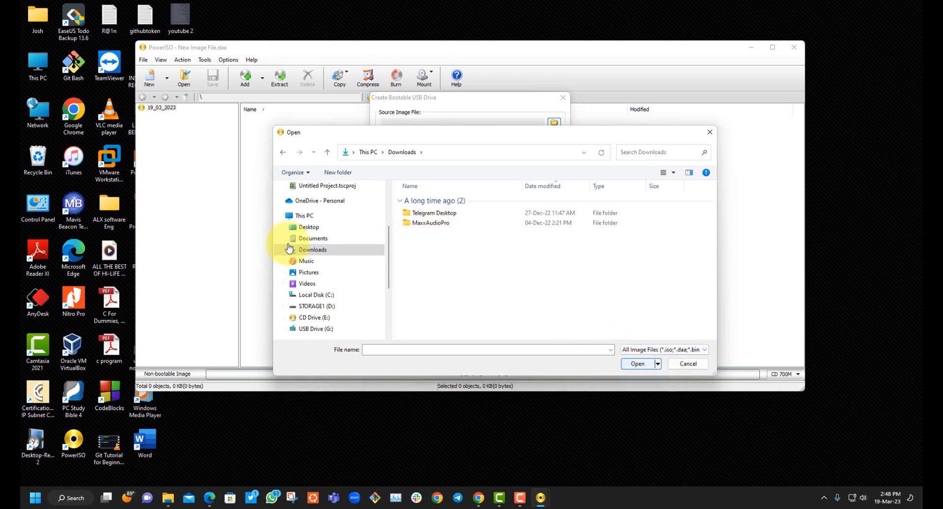
pyautogui.click(313, 307)
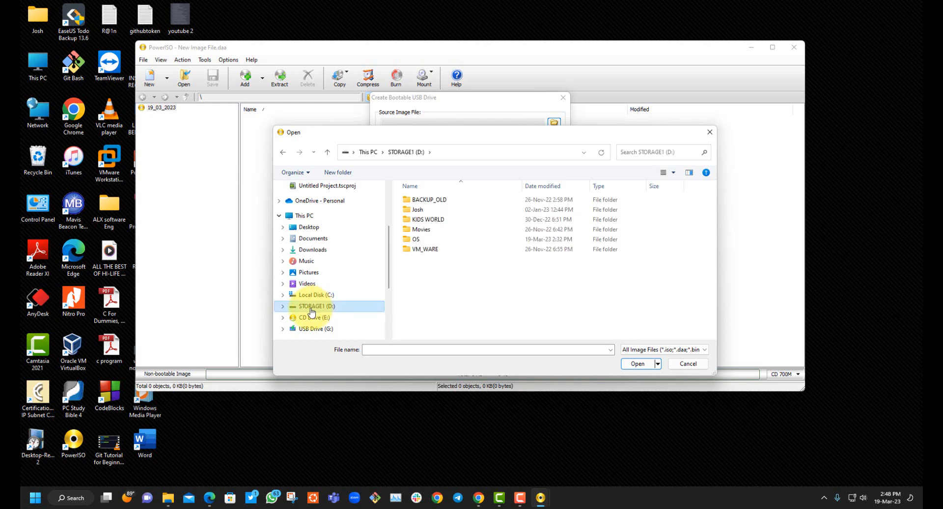
pyautogui.doubleClick(415, 239)
pyautogui.click(452, 210)
pyautogui.click(463, 219)
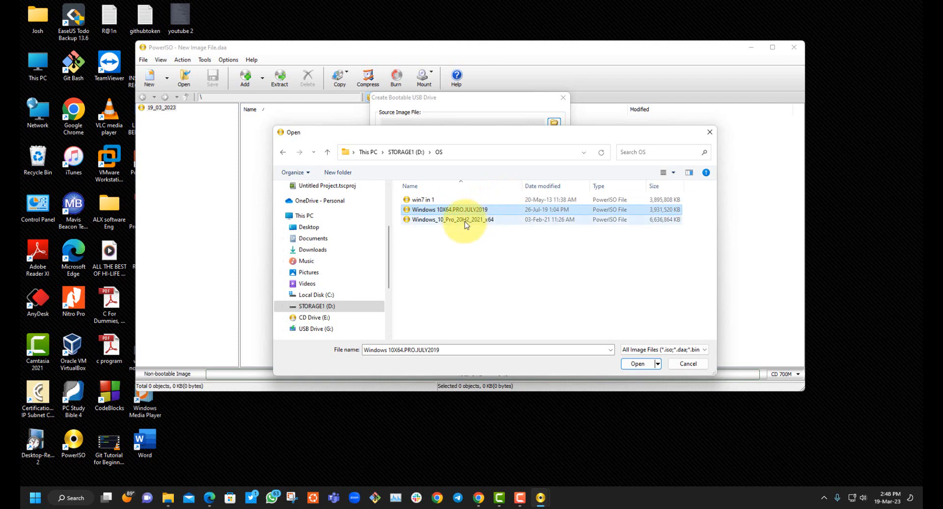
pyautogui.click(467, 211)
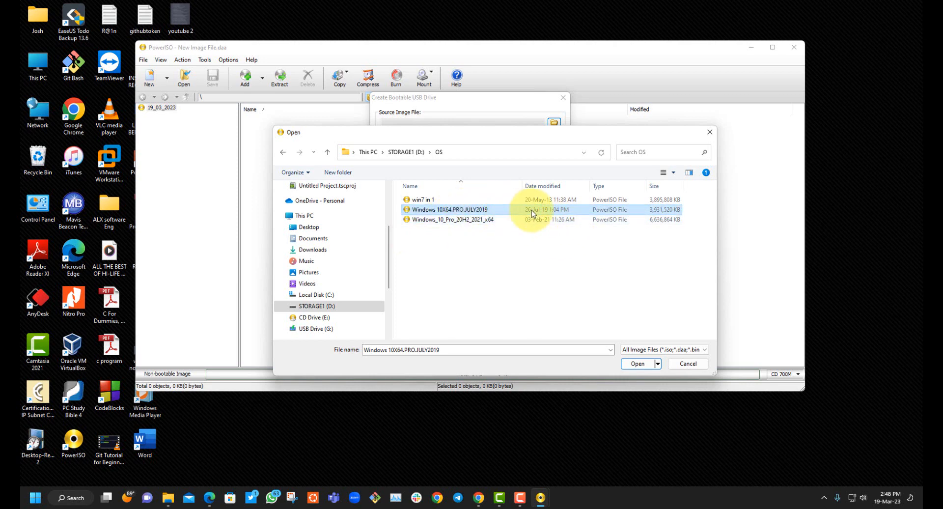
pyautogui.click(638, 364)
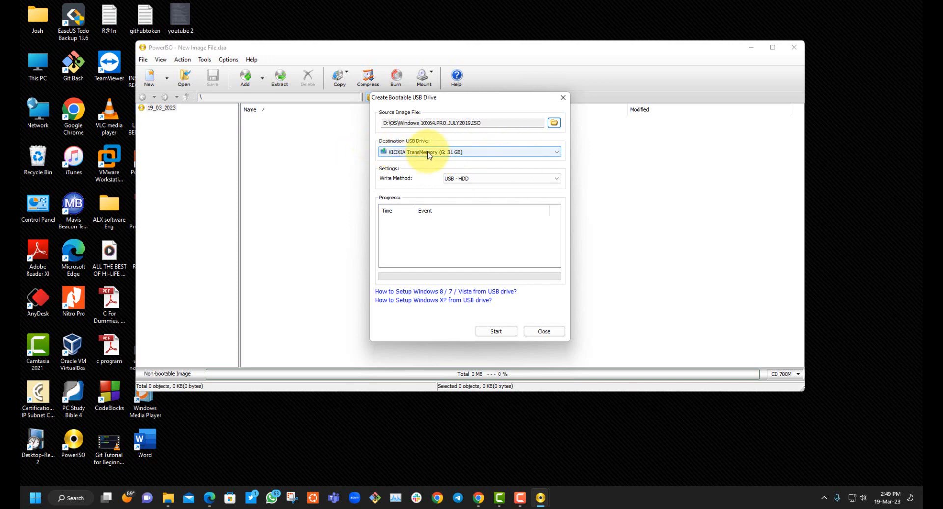
# Step: Select KIOXIA TransMemory (G: 31 GB) as the destination, start writing the image, and agree to overwrite the drive's data
pyautogui.click(462, 152)
pyautogui.click(453, 161)
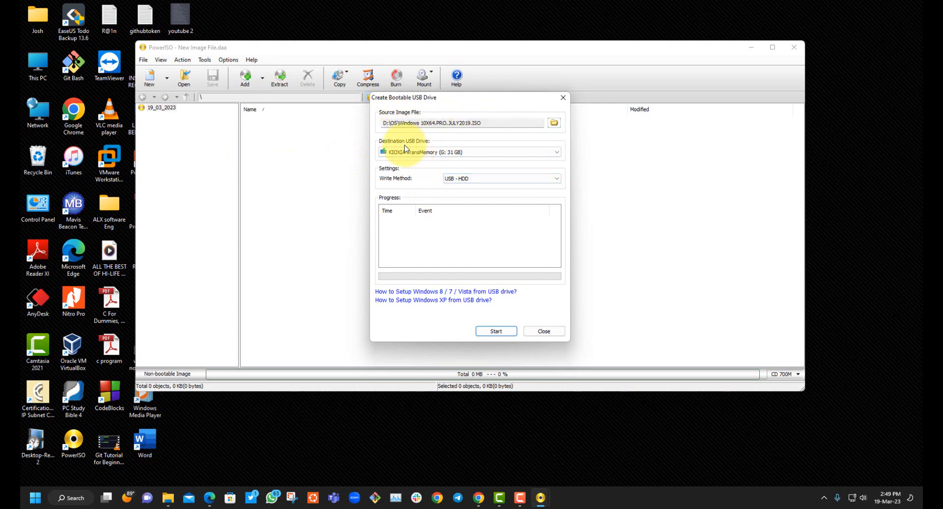
pyautogui.click(495, 332)
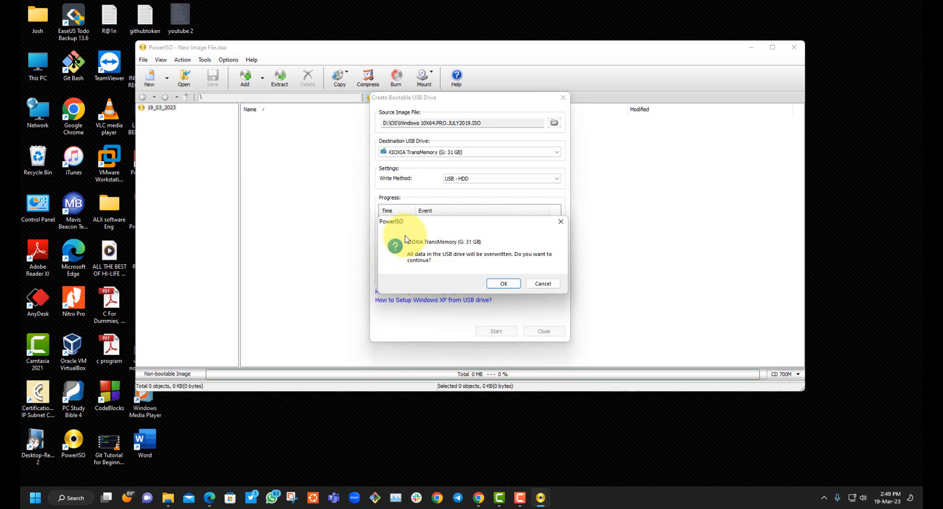
pyautogui.click(496, 284)
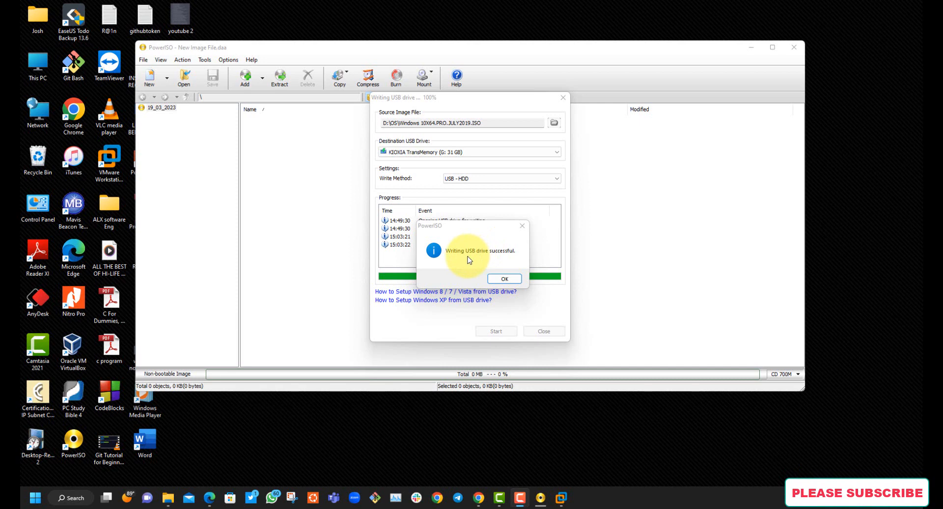
# Step: Dismiss the completed write's message, close the bootable USB dialog, and exit PowerISO
pyautogui.click(505, 279)
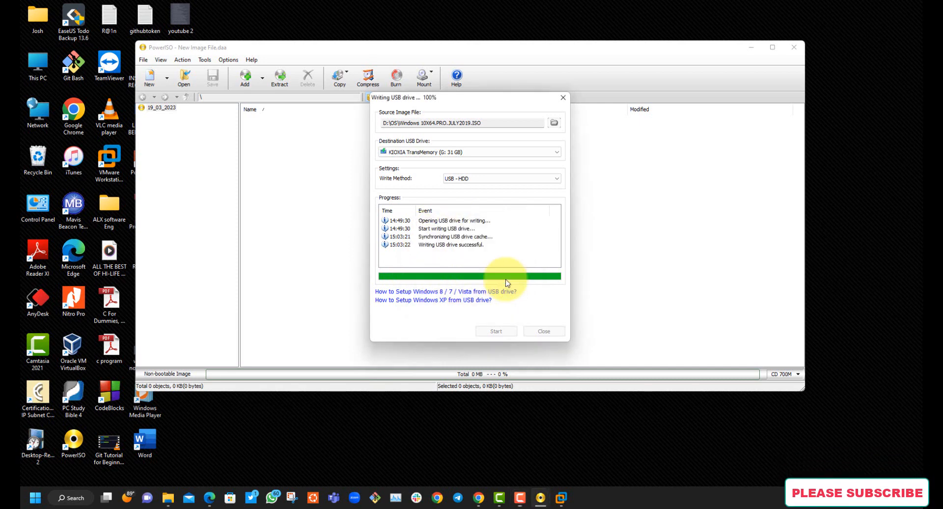
pyautogui.click(542, 331)
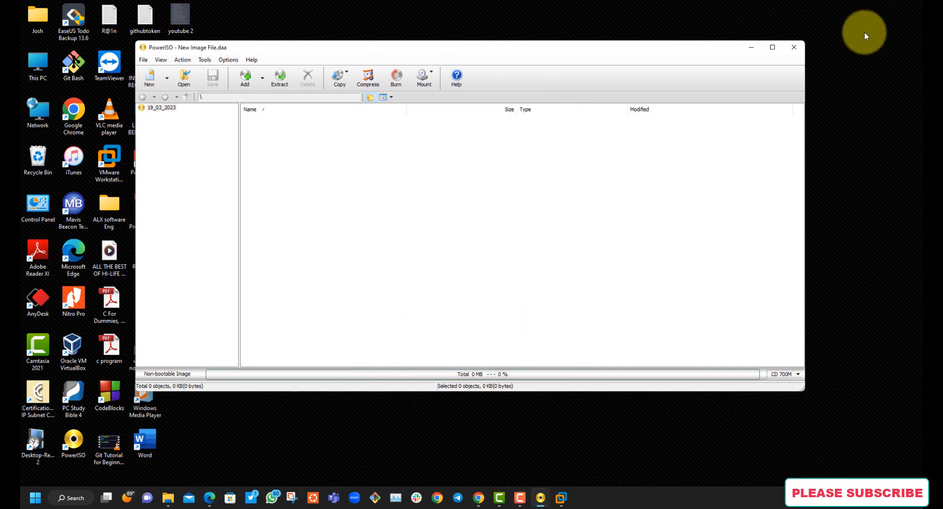
pyautogui.click(796, 47)
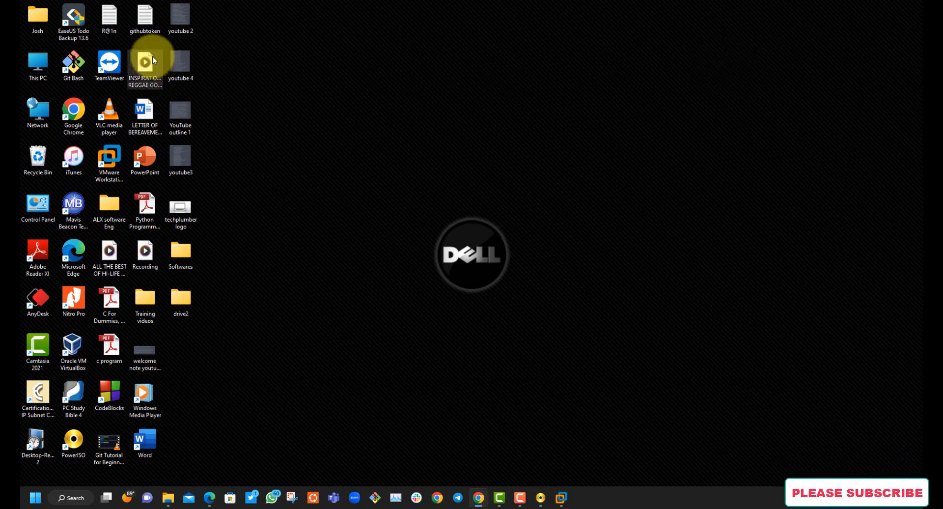
# Step: Open This PC and examine the newly written USB drive (G:) among the devices and drives
pyautogui.doubleClick(31, 62)
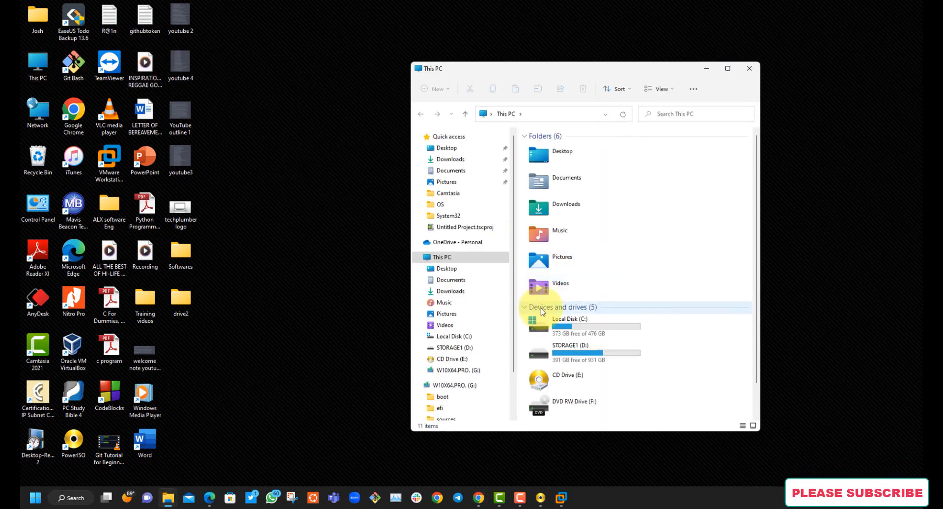
pyautogui.scroll(-1, 670, 332)
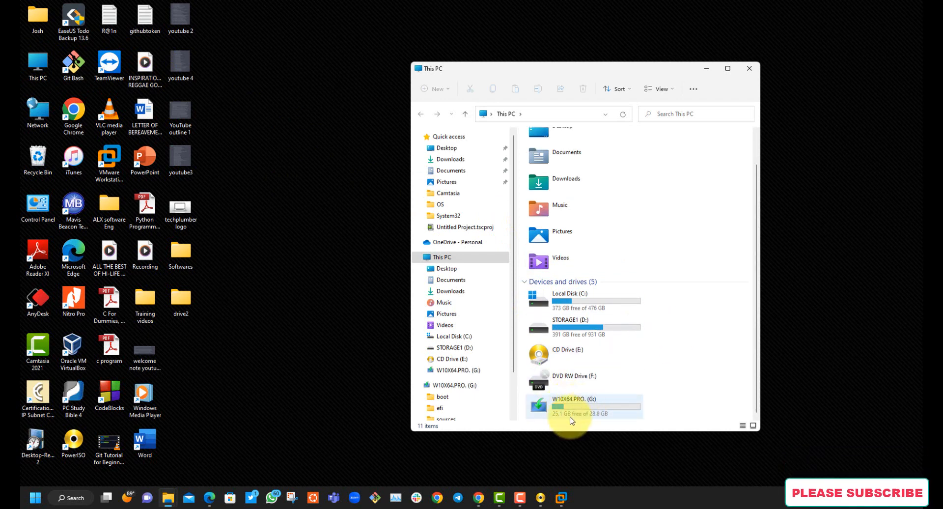